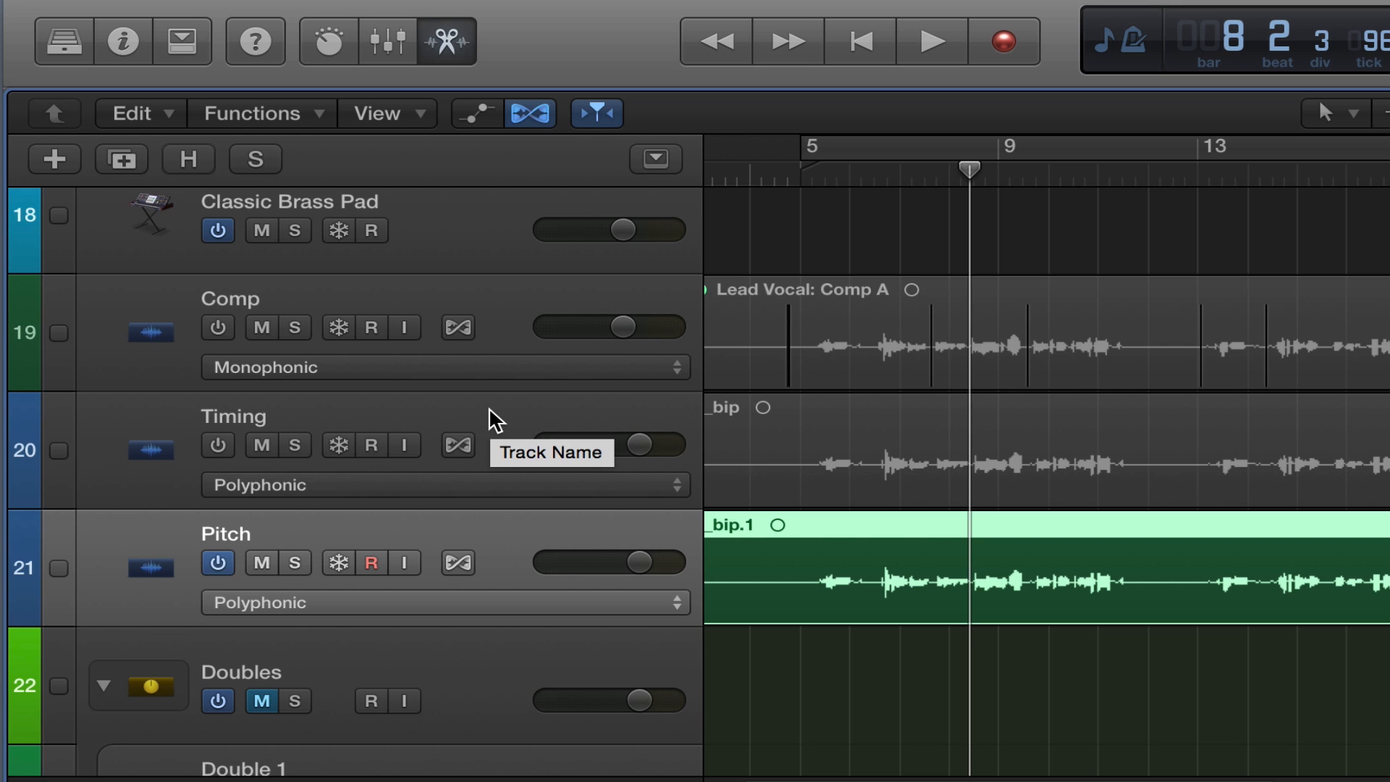
Enable Flex on the Pitch track and set its flex mode to Flex Pitch
{"action": "left_click", "coordinate": [458, 565]}
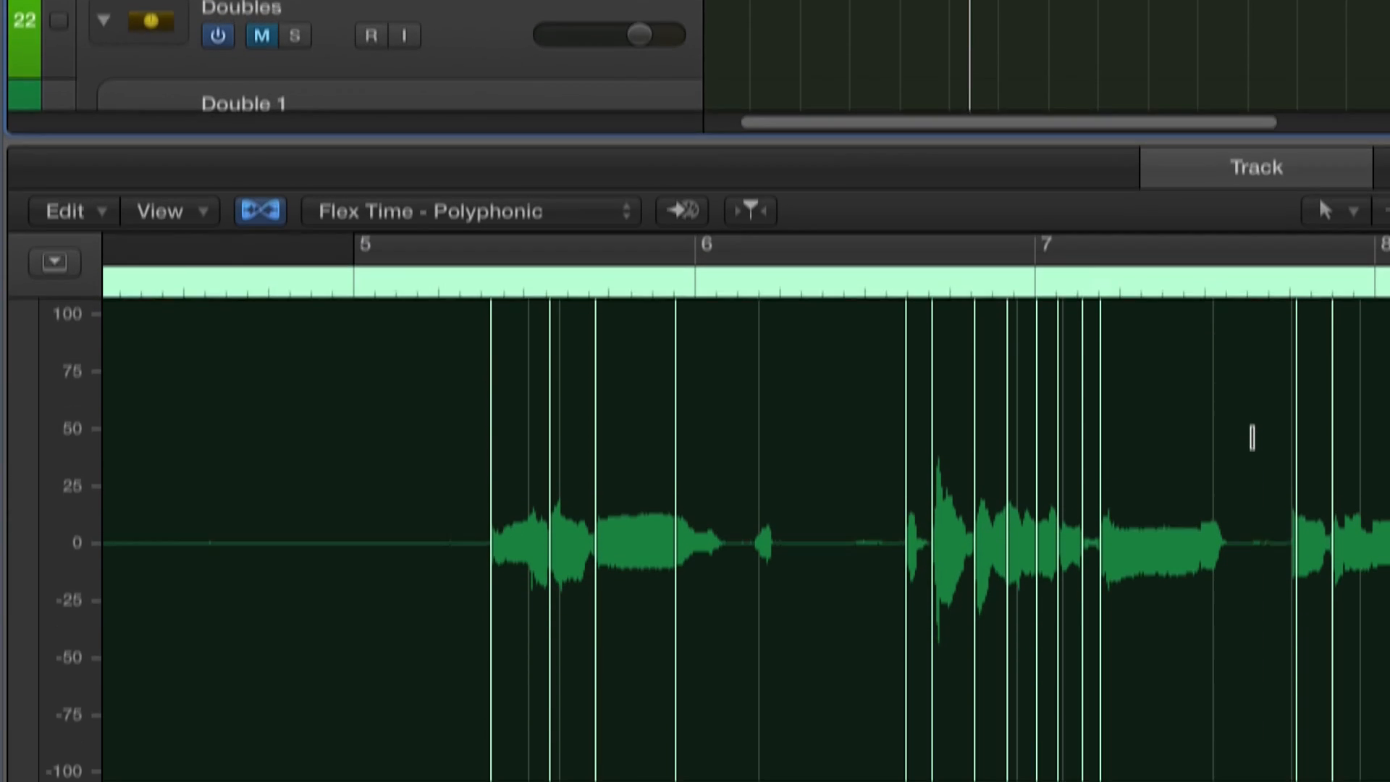
{"action": "left_click", "coordinate": [575, 210]}
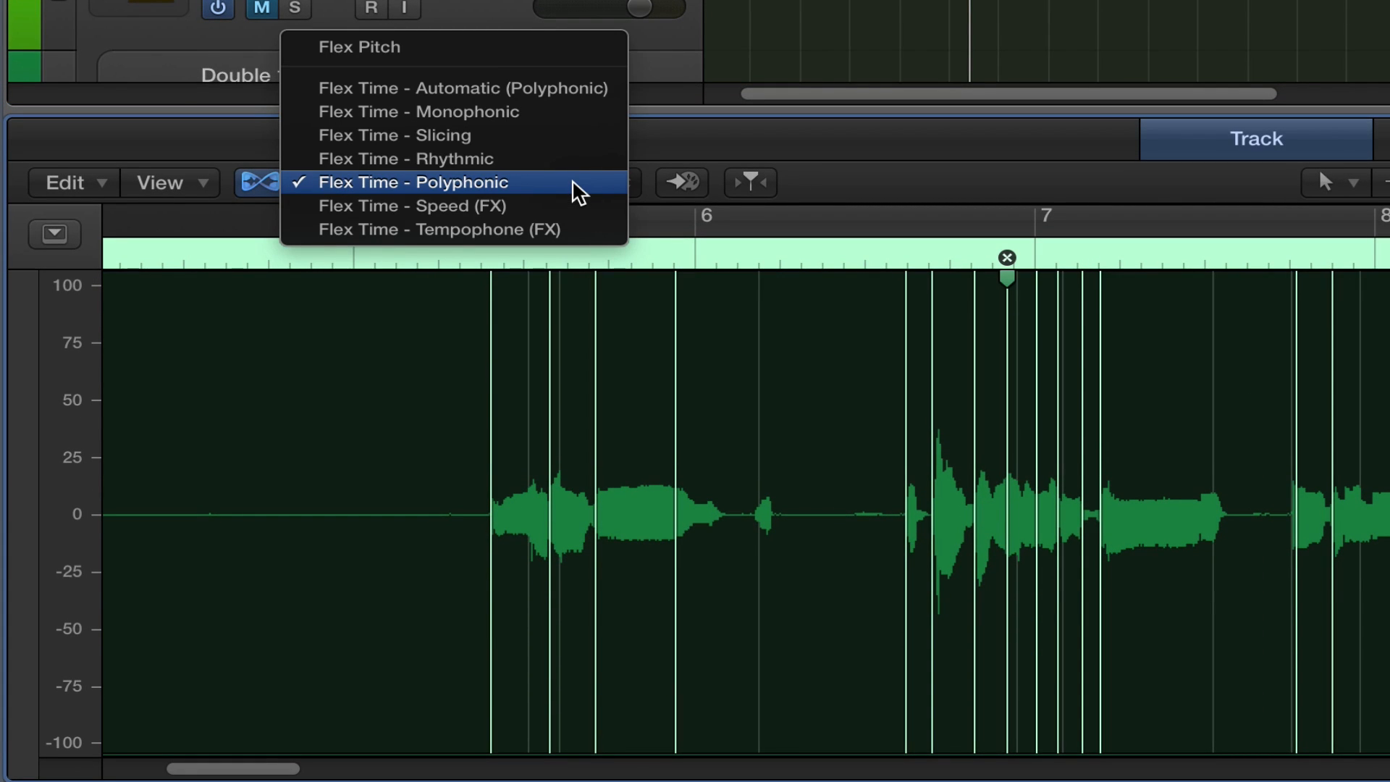
{"action": "left_click", "coordinate": [481, 51]}
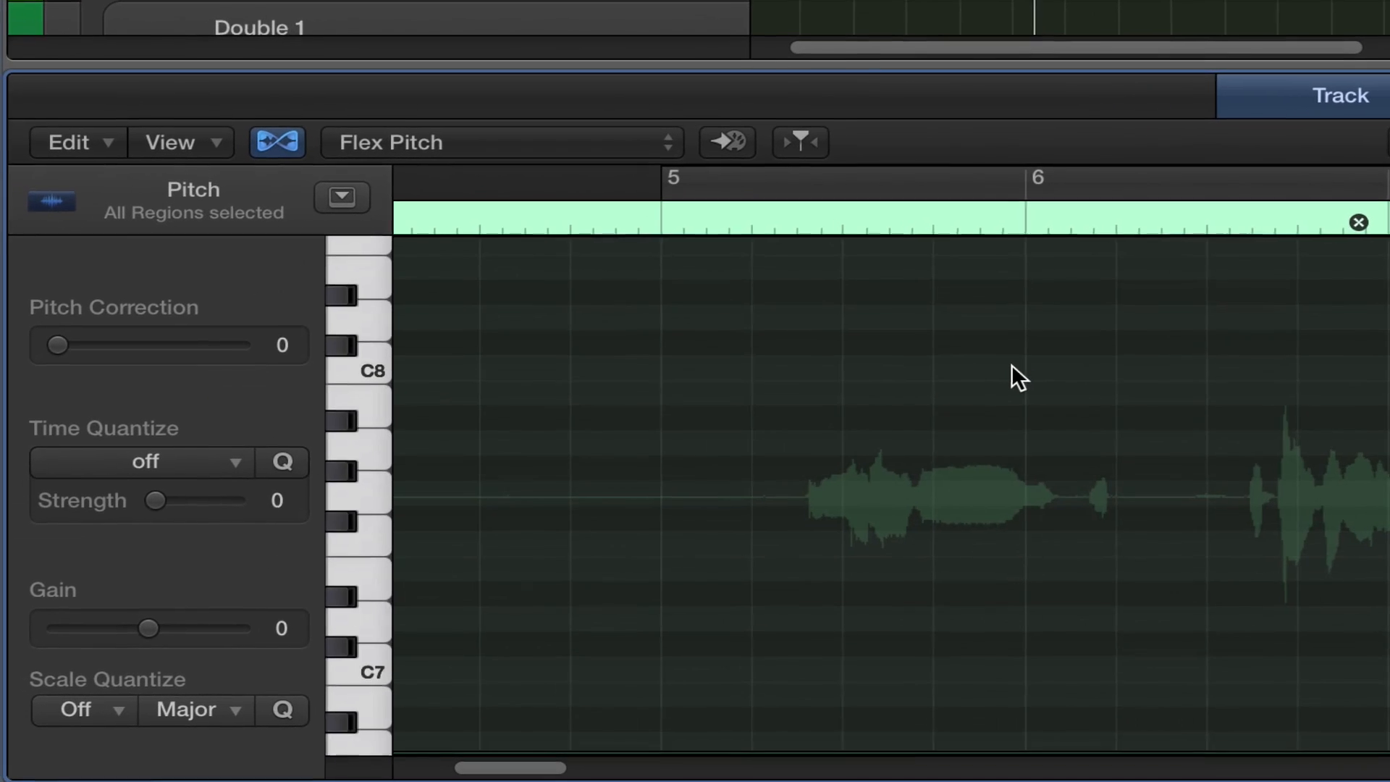
Place the playhead at 5.2, just before the first sung note of the Pitch track's vocal, with the cycle area off
{"action": "scroll", "coordinate": [1012, 366], "scroll_direction": "down", "scroll_amount": 2}
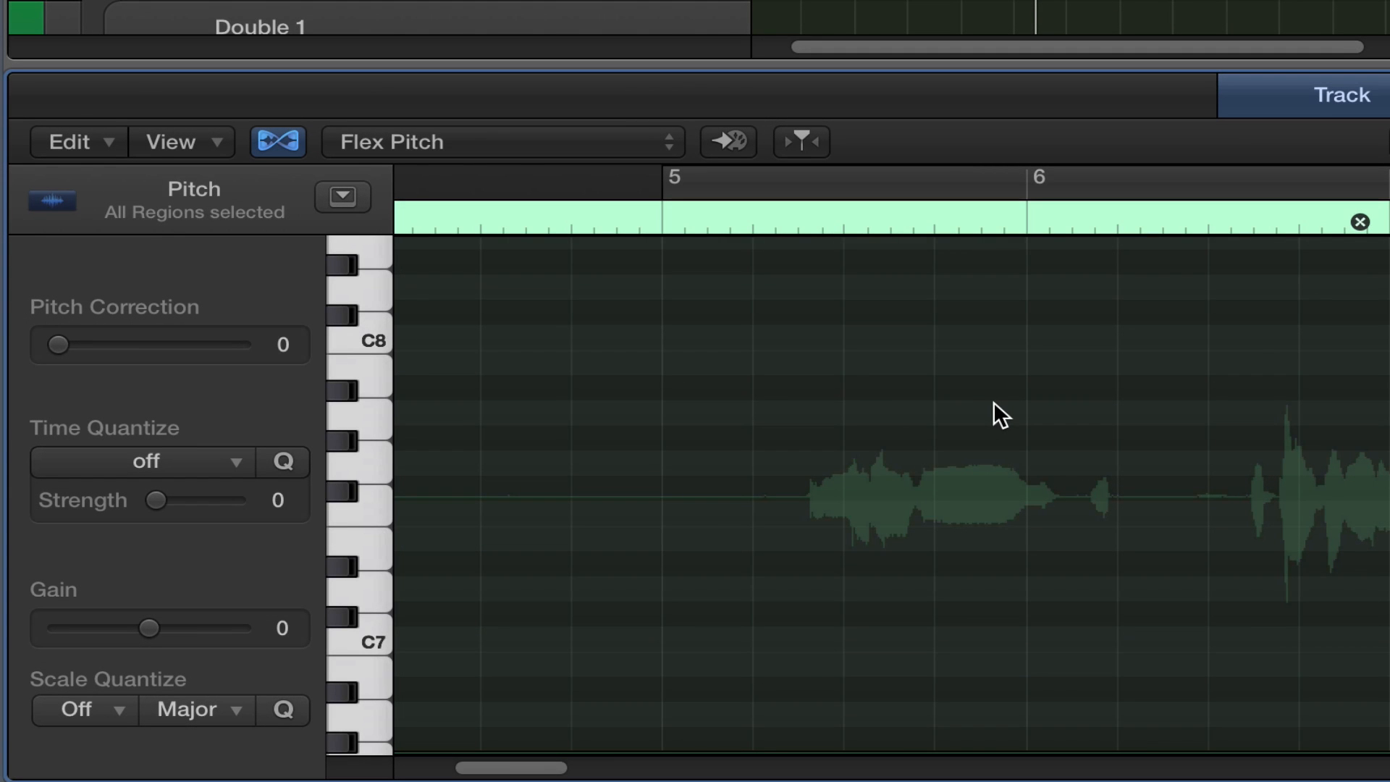
{"action": "scroll", "coordinate": [1023, 353], "scroll_direction": "down", "scroll_amount": 10}
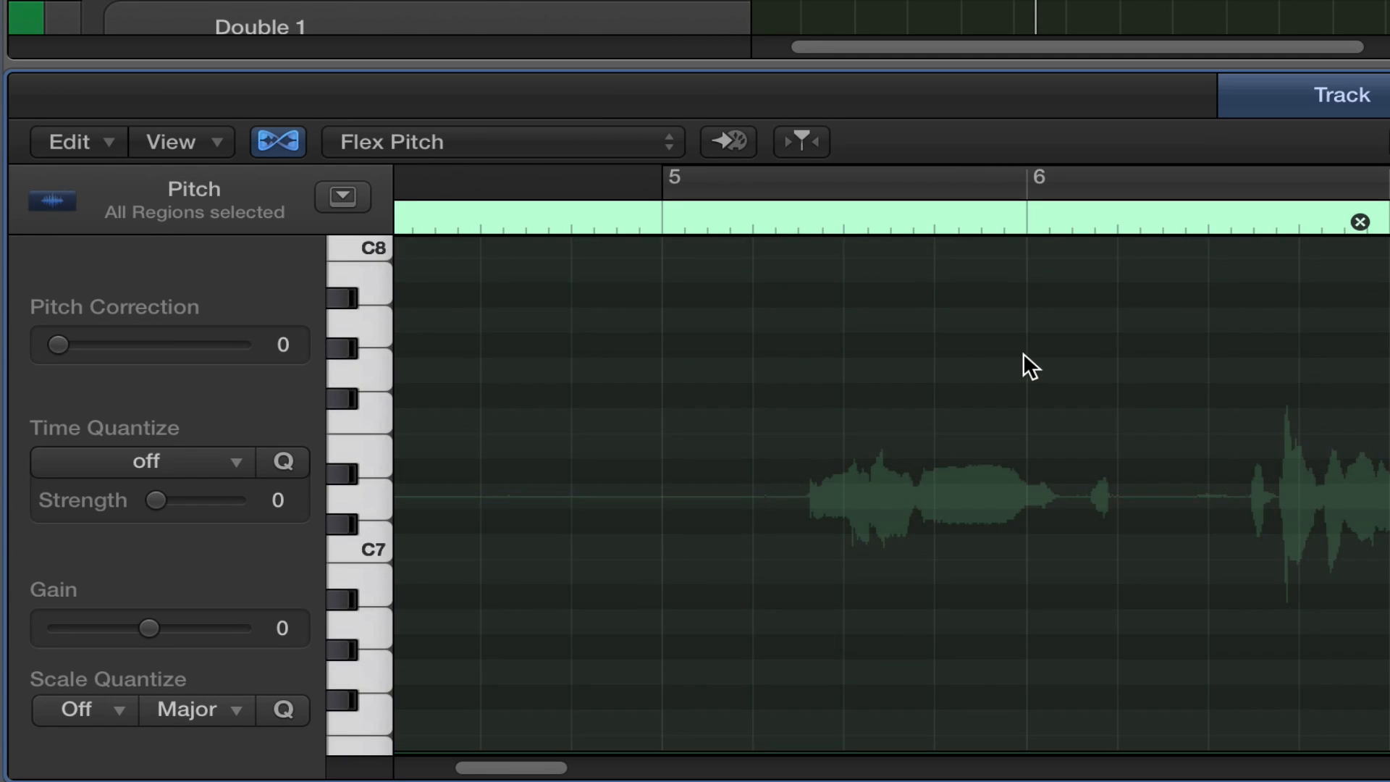
{"action": "scroll", "coordinate": [1023, 353], "scroll_direction": "down", "scroll_amount": 20}
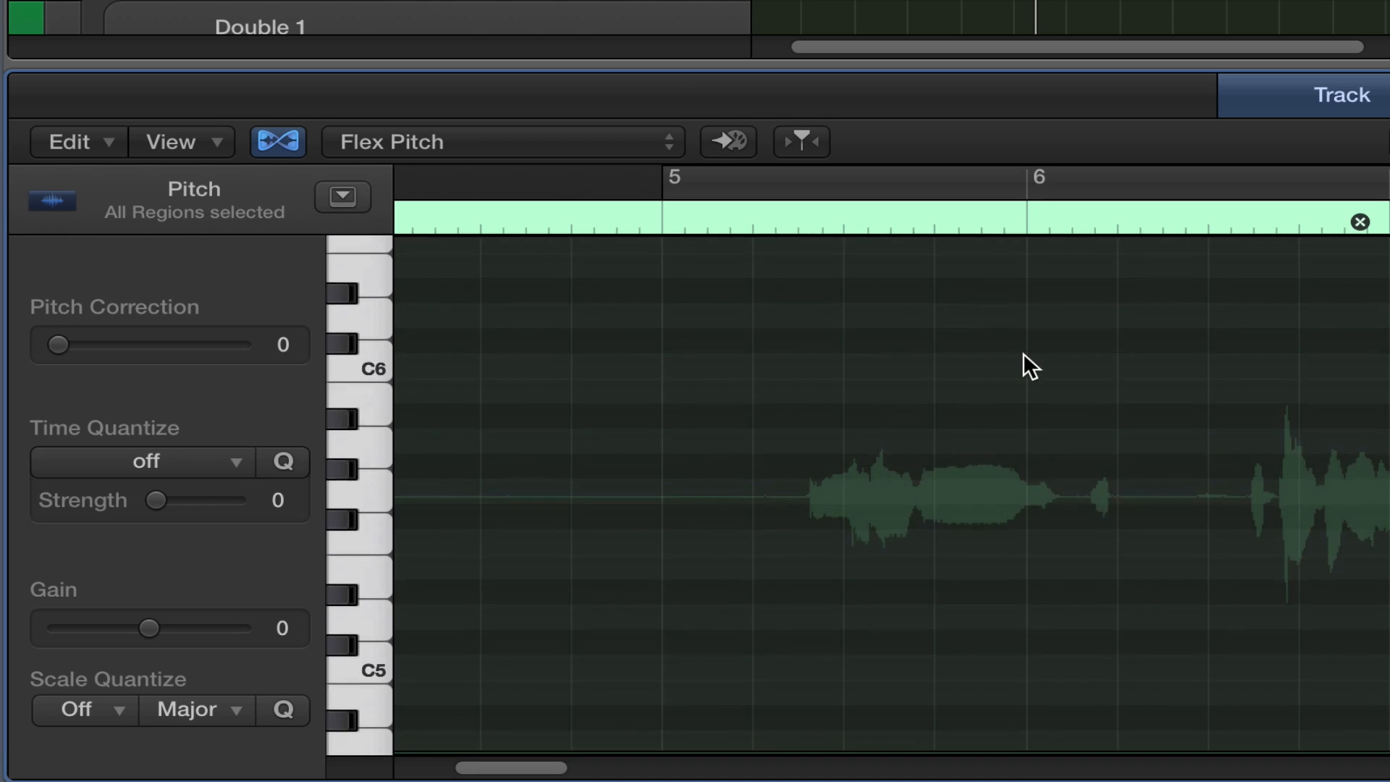
{"action": "scroll", "coordinate": [1018, 362], "scroll_direction": "down", "scroll_amount": 15}
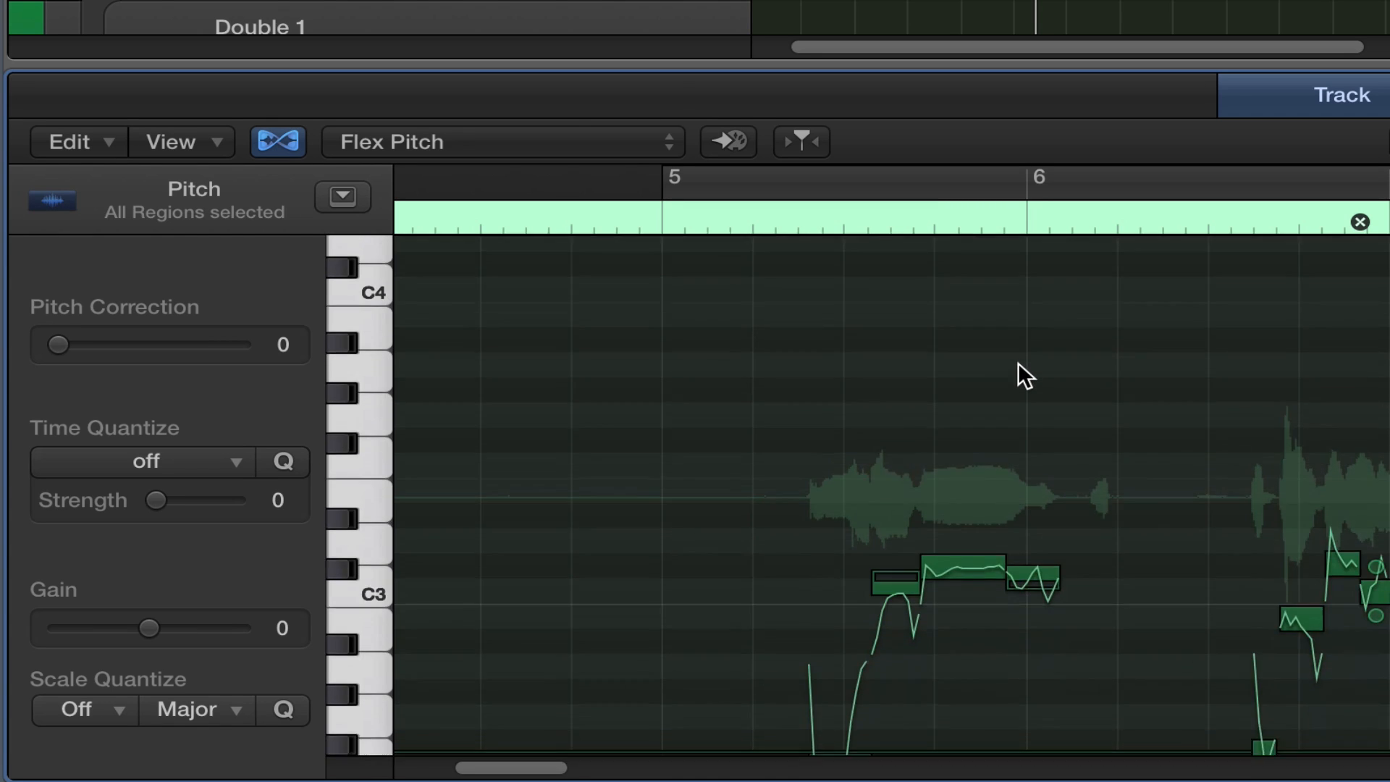
{"action": "scroll", "coordinate": [959, 612], "scroll_direction": "down", "scroll_amount": 2}
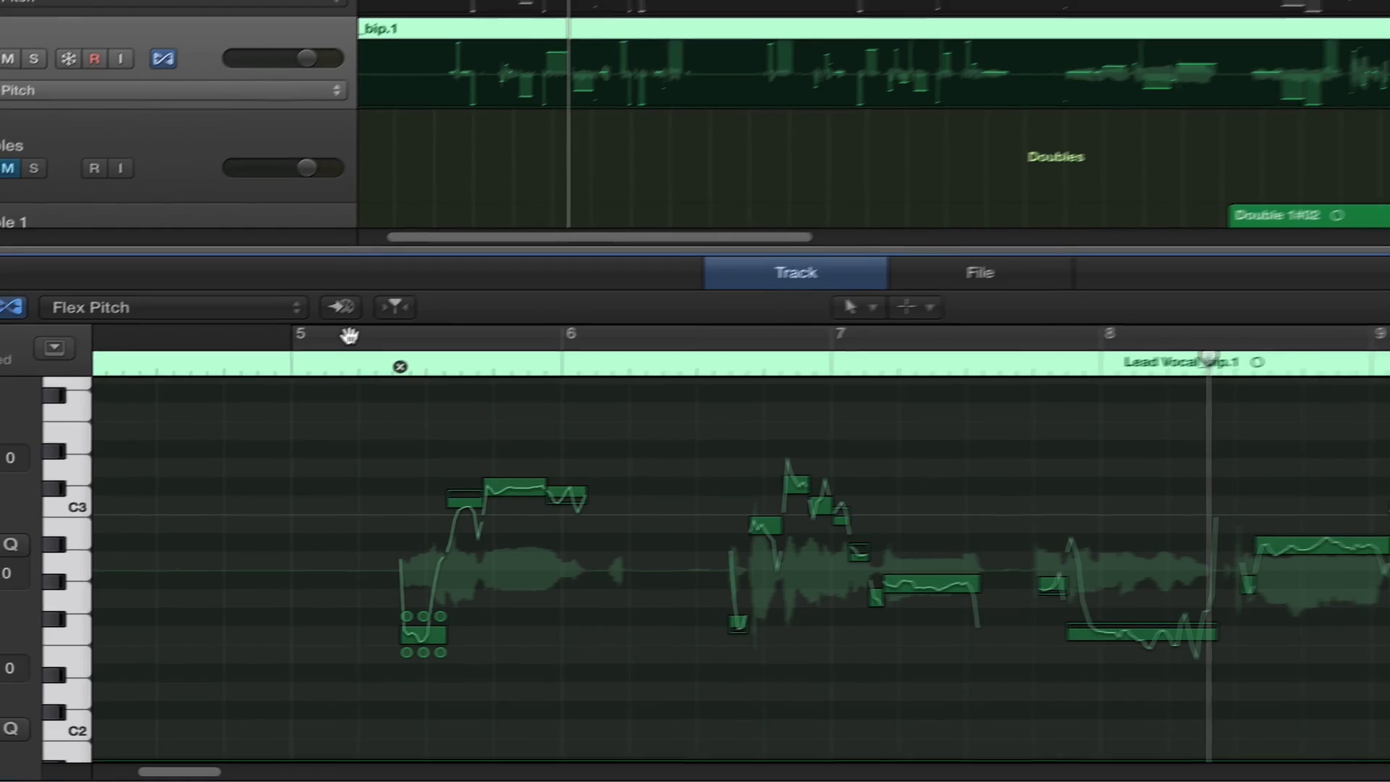
{"action": "left_click", "coordinate": [527, 263]}
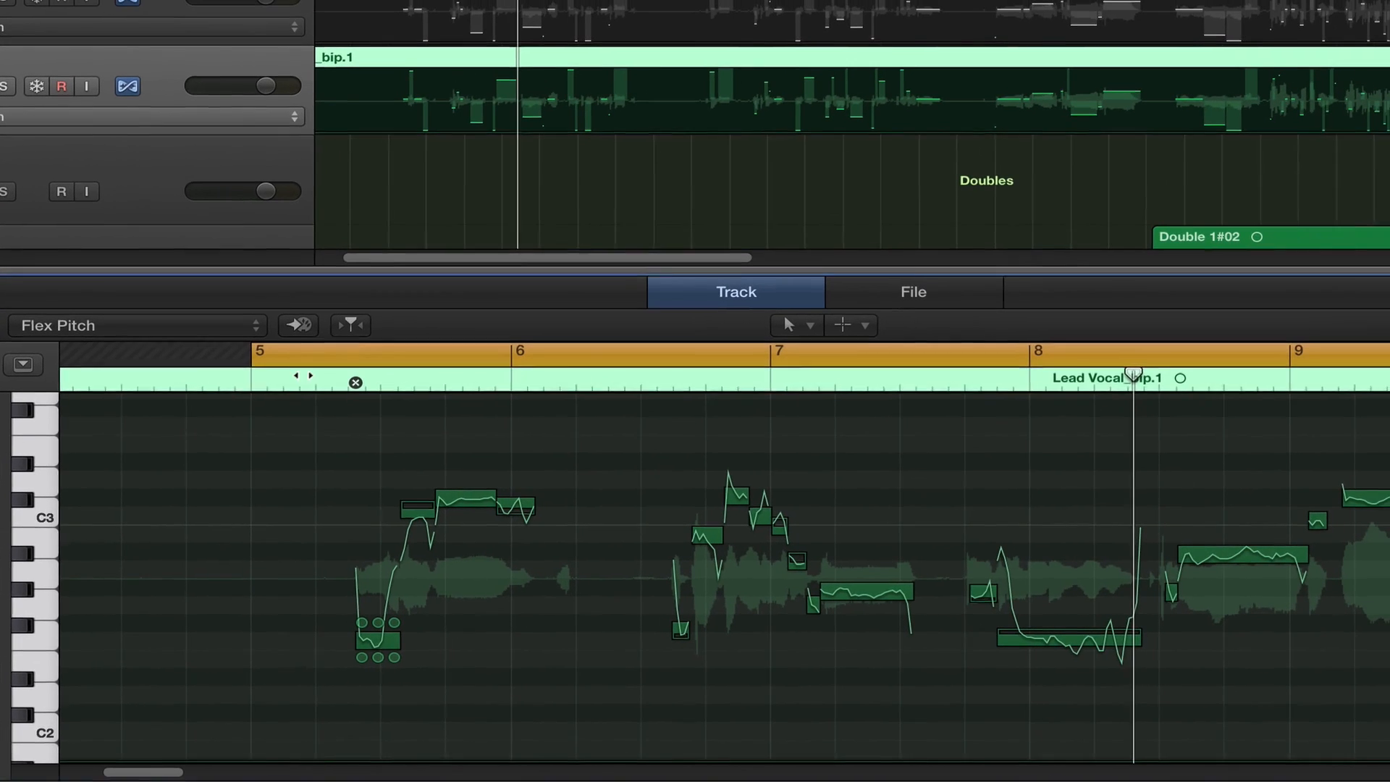
{"action": "left_click", "coordinate": [527, 298]}
{"action": "scroll", "coordinate": [301, 376], "scroll_direction": "up", "scroll_amount": 6}
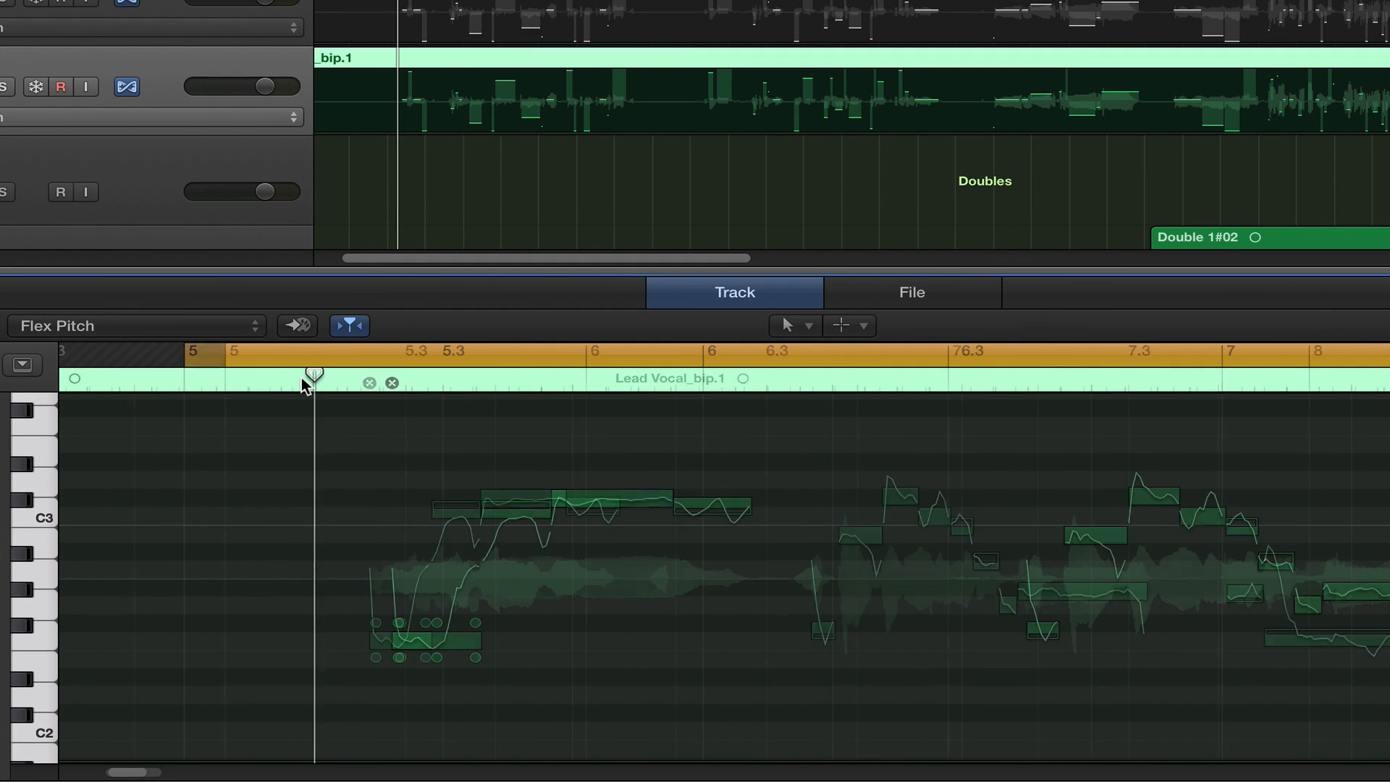
{"action": "scroll", "coordinate": [301, 377], "scroll_direction": "up", "scroll_amount": 3}
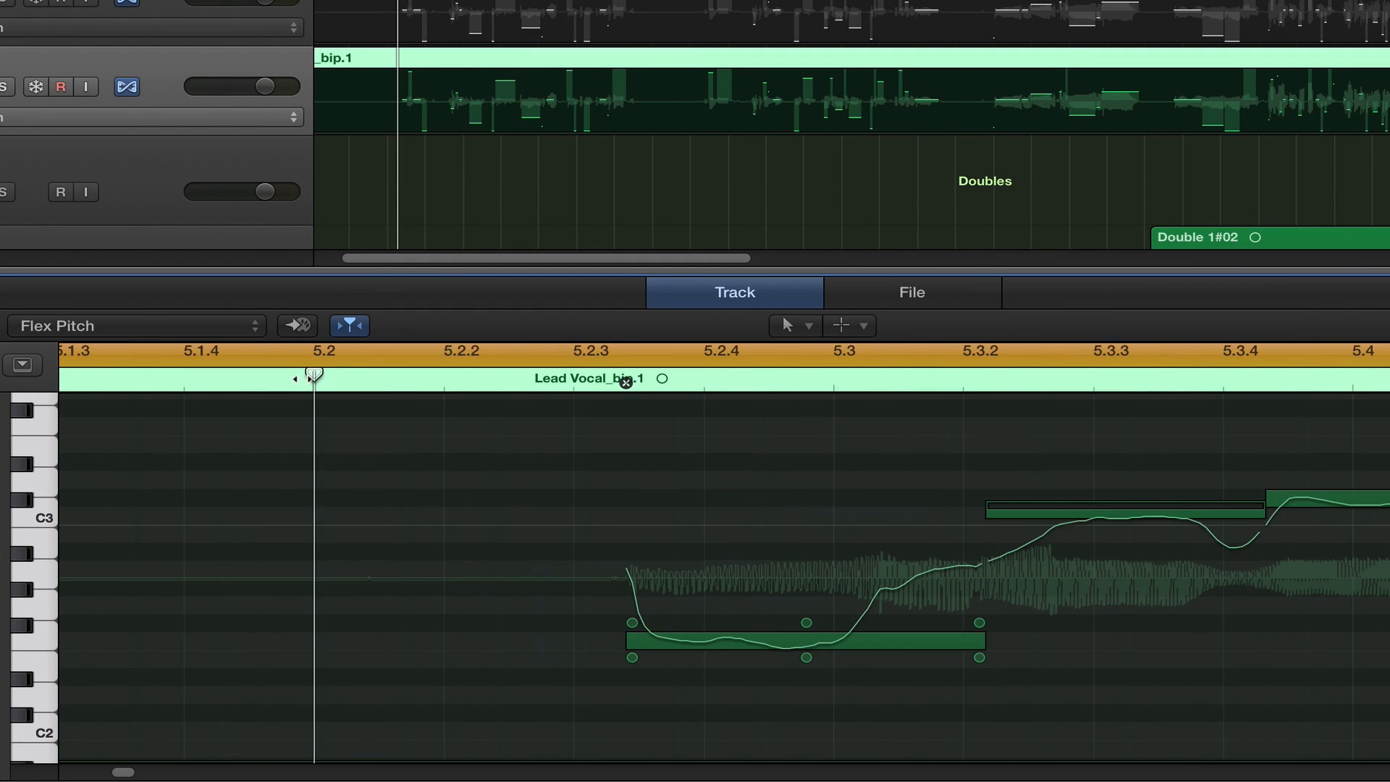
{"action": "left_click", "coordinate": [360, 354]}
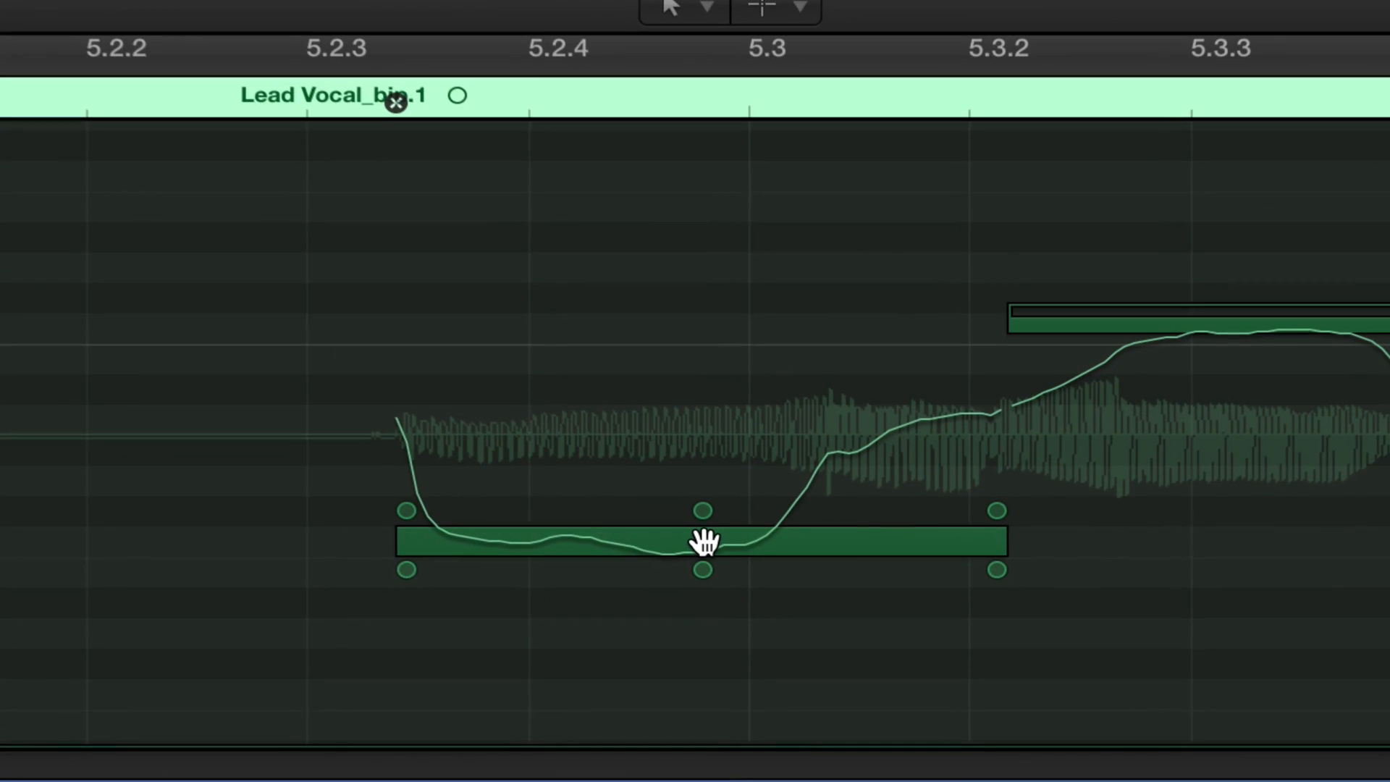
Select the first vocal note and adjust its fine pitch, trying -8, 37 and 16 before settling at about 6
{"action": "left_click", "coordinate": [704, 541]}
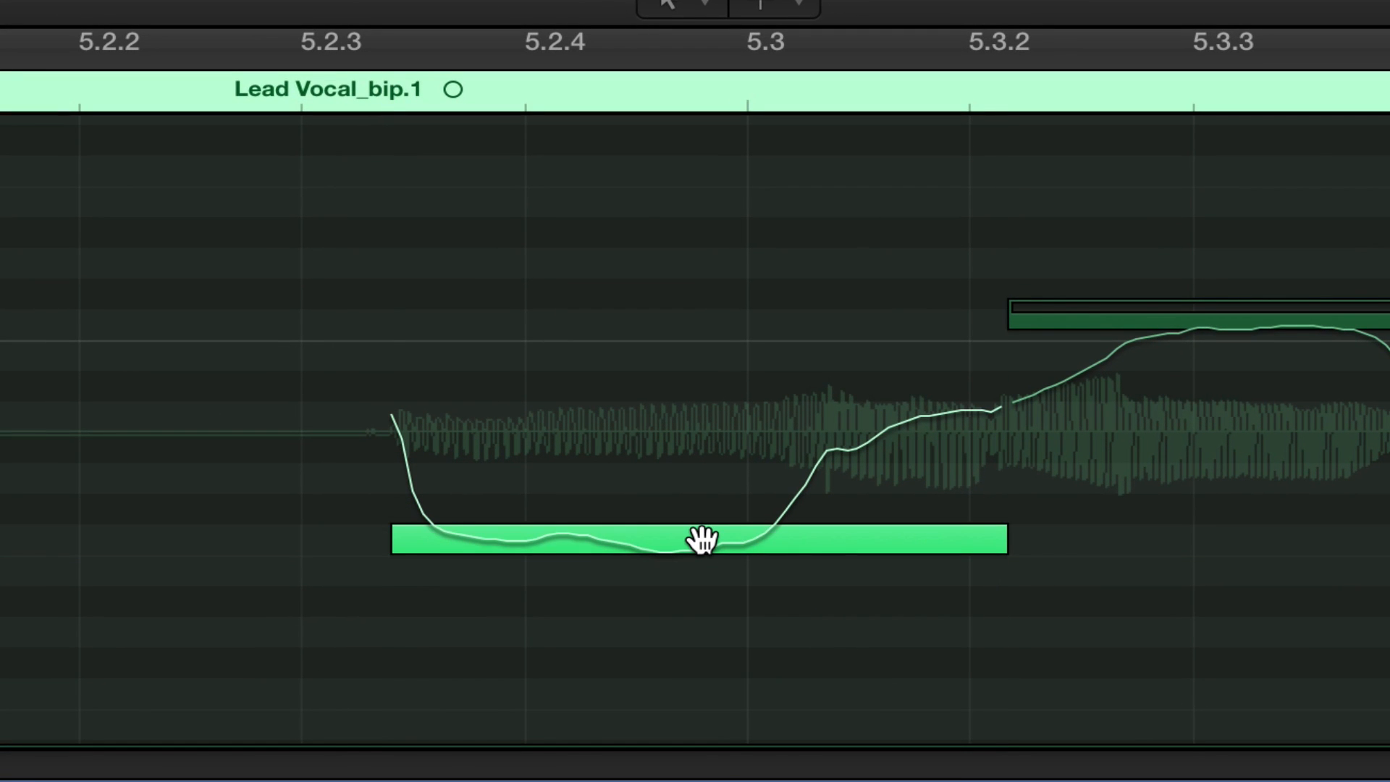
{"action": "mouse_move", "coordinate": [707, 533]}
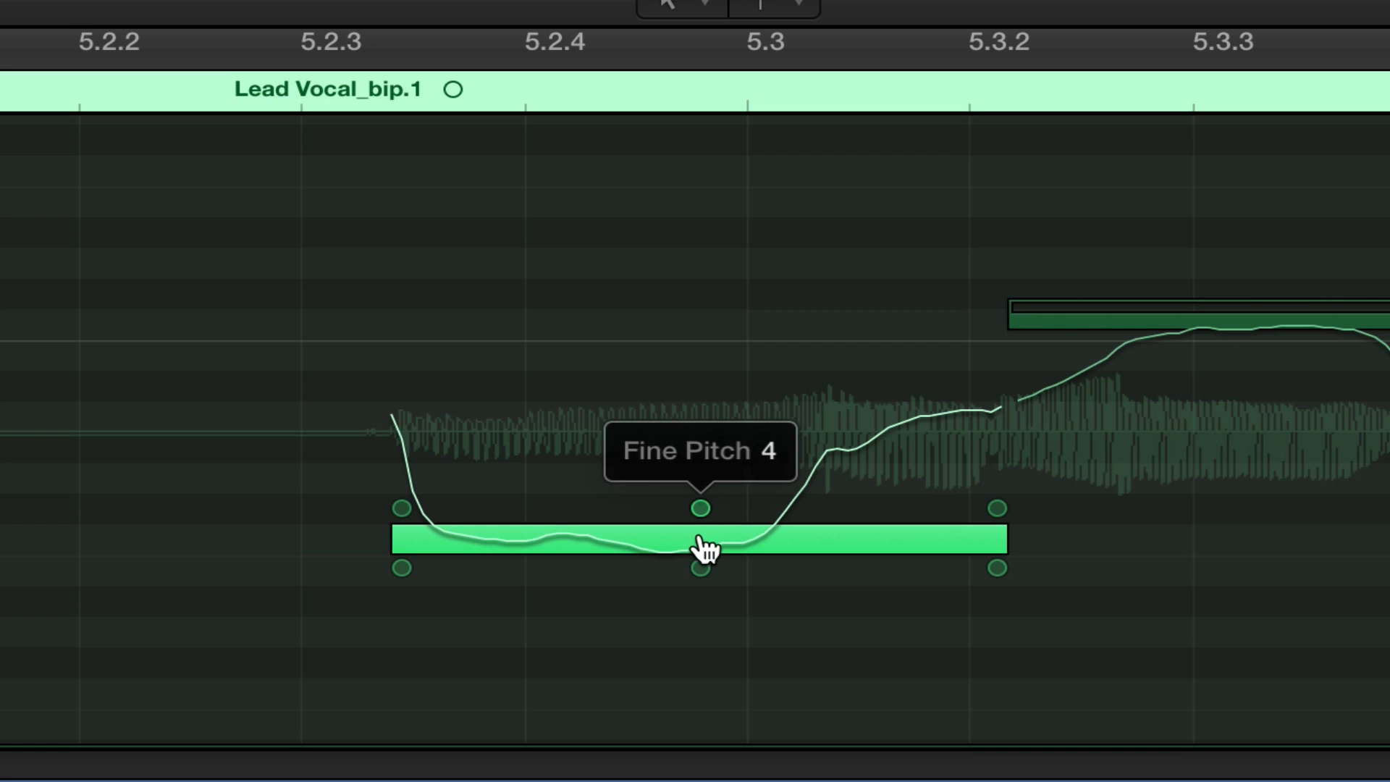
{"action": "left_click_drag", "start_coordinate": [700, 510], "coordinate": [681, 659]}
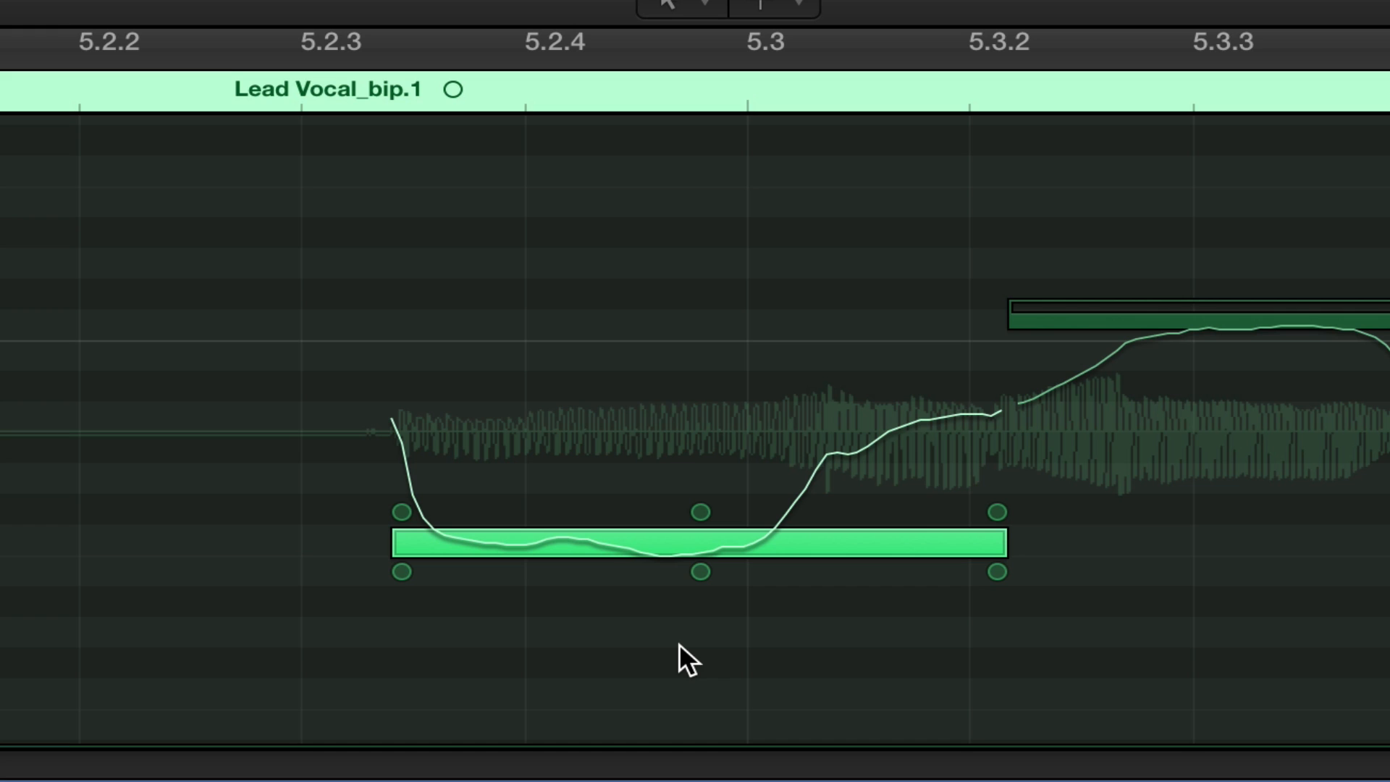
{"action": "mouse_move", "coordinate": [706, 532]}
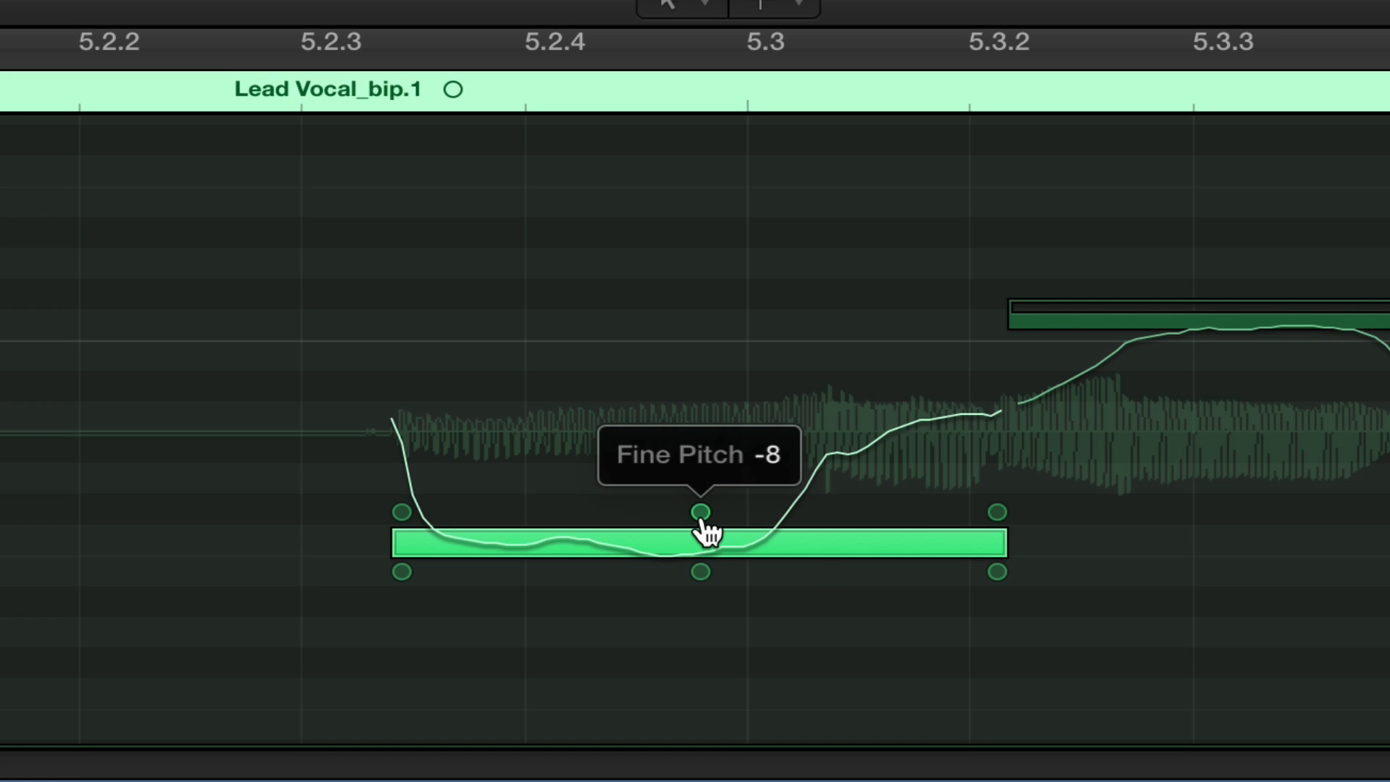
{"action": "left_click_drag", "start_coordinate": [702, 518], "coordinate": [723, 29]}
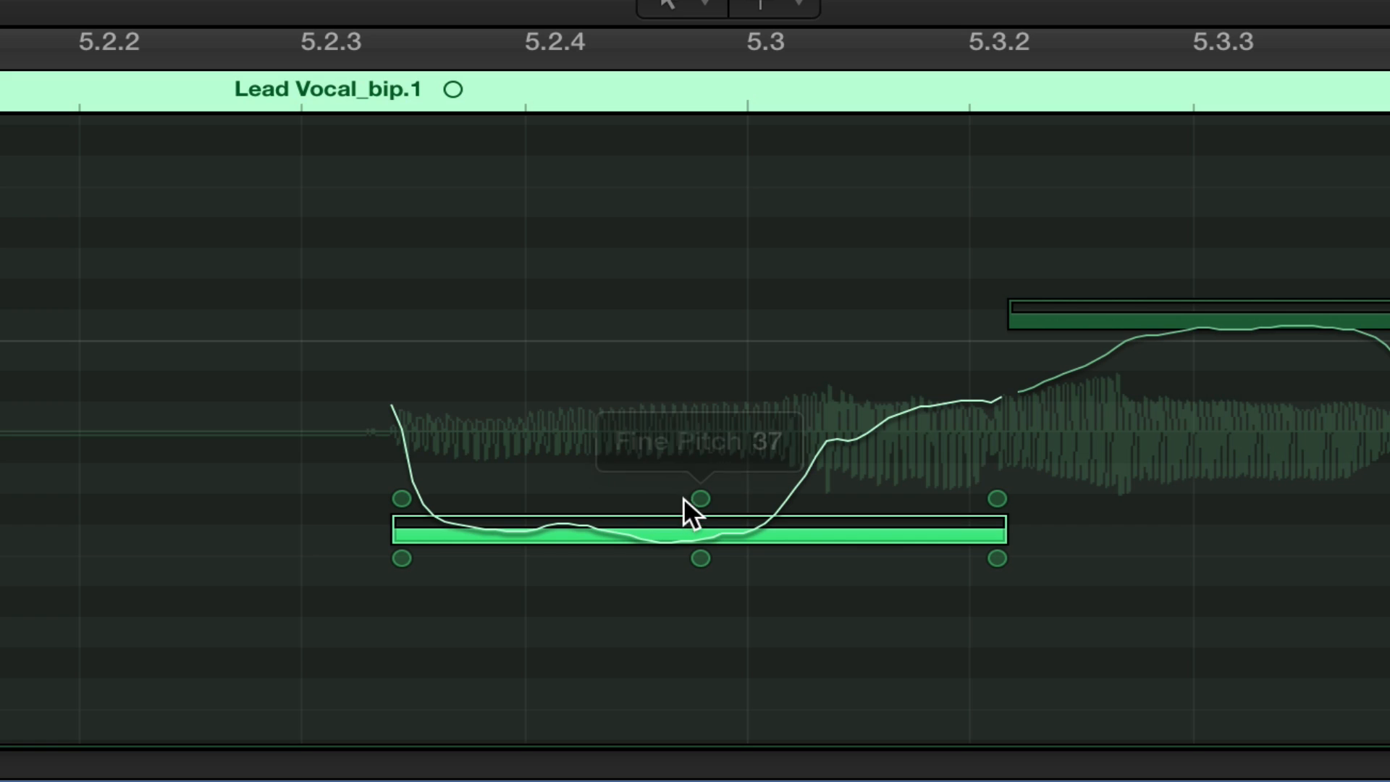
{"action": "mouse_move", "coordinate": [693, 503]}
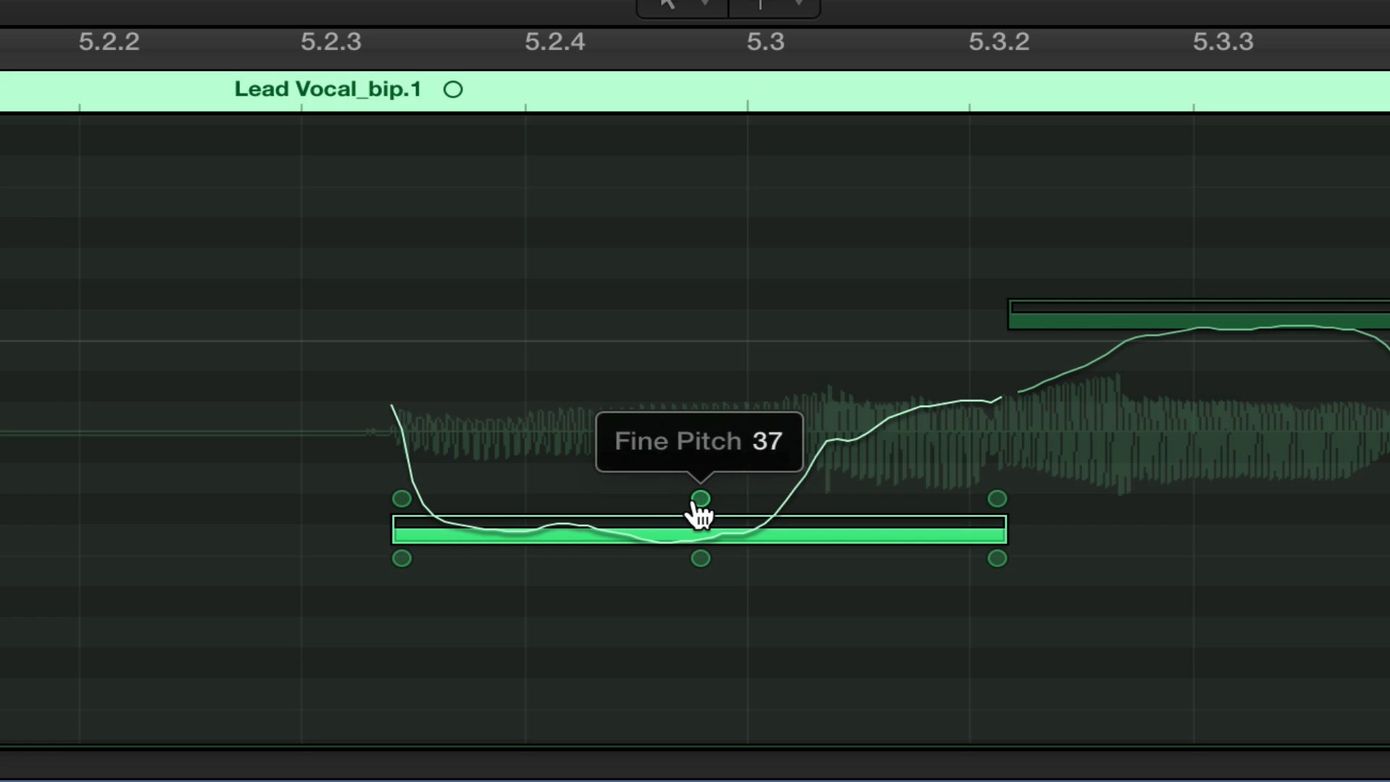
{"action": "left_click_drag", "start_coordinate": [694, 504], "coordinate": [655, 767]}
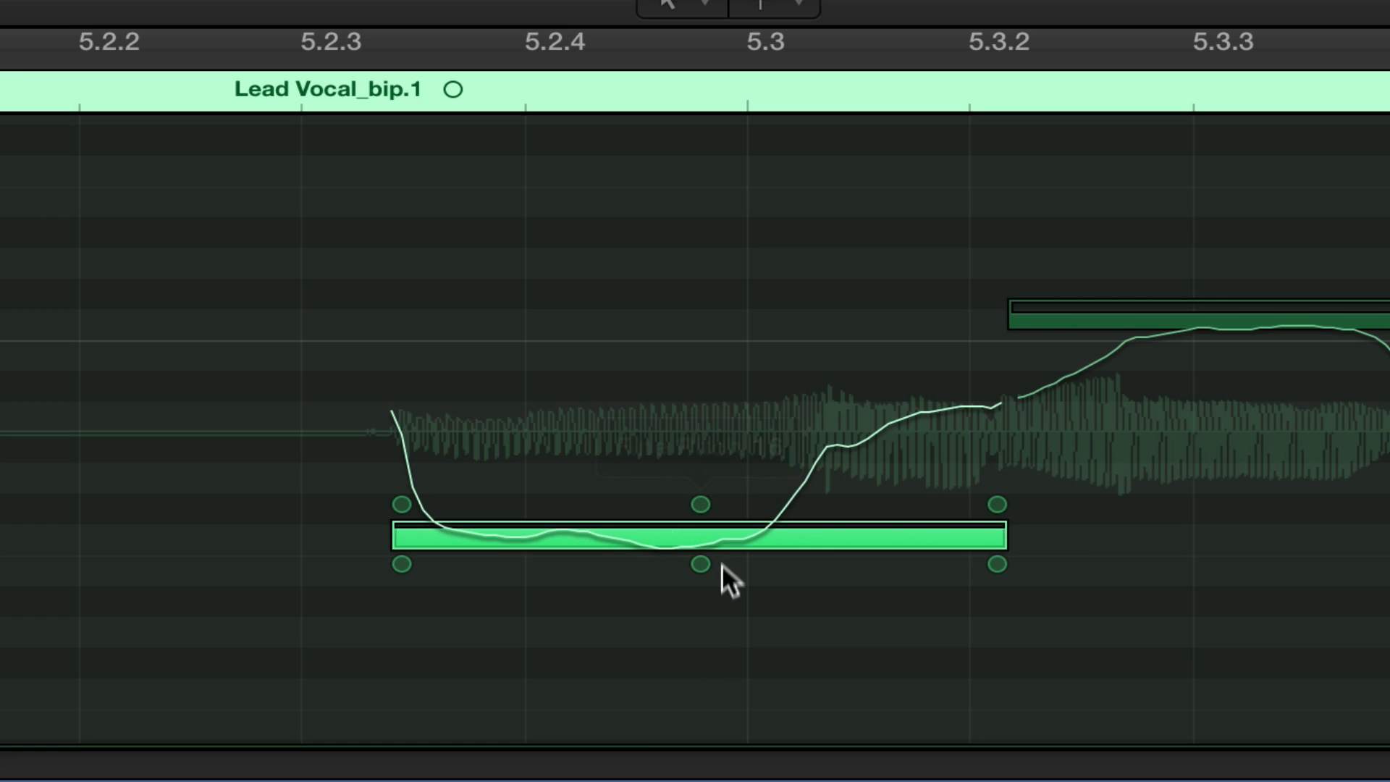
{"action": "mouse_move", "coordinate": [707, 518]}
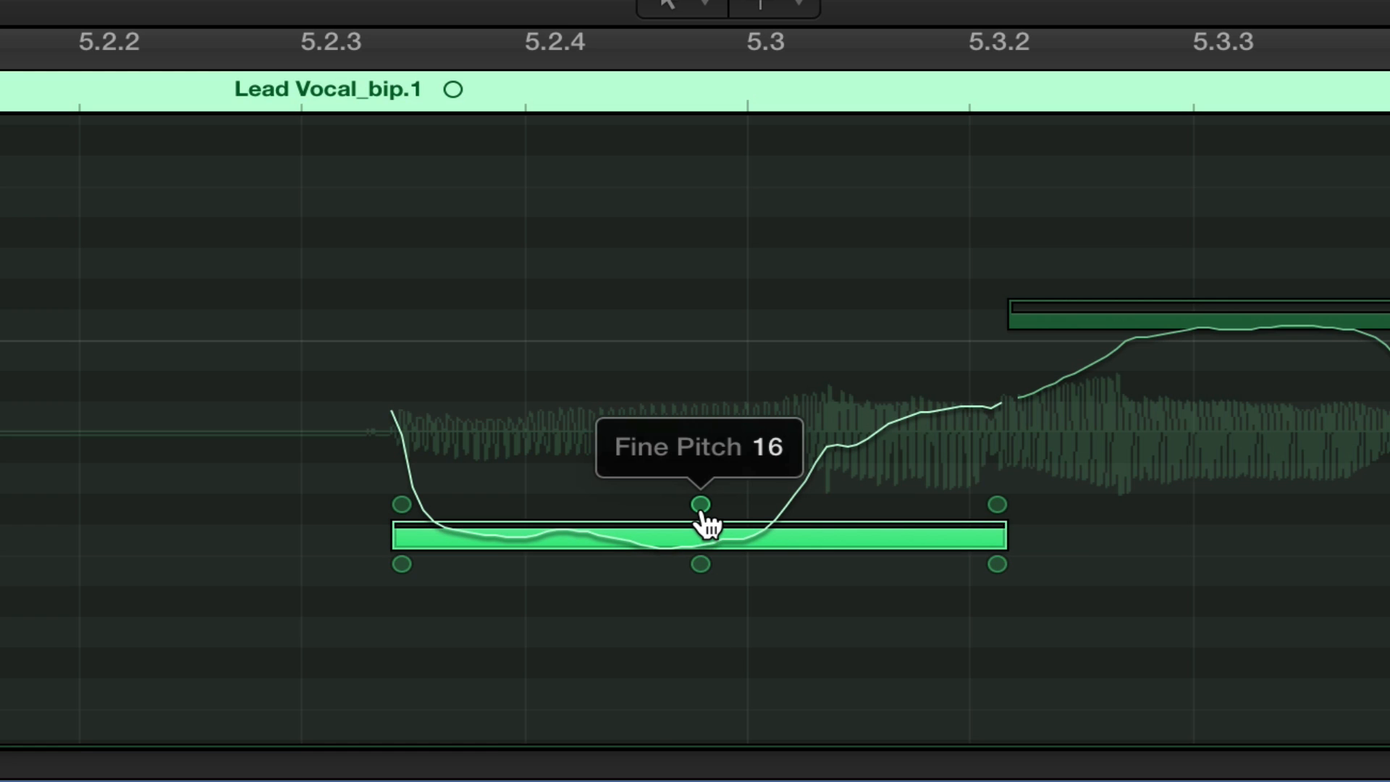
{"action": "left_click_drag", "start_coordinate": [700, 507], "coordinate": [685, 623]}
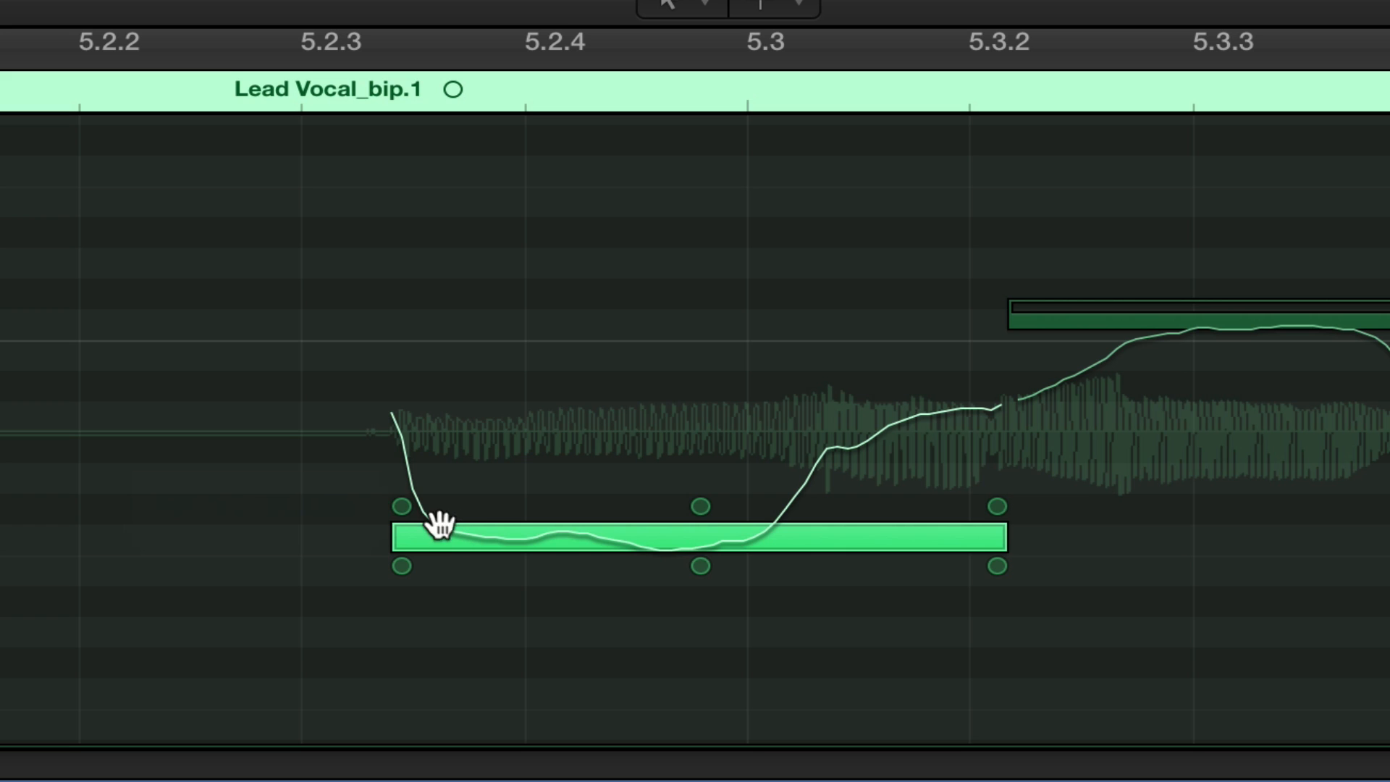
Lower the pitch drift at the start of the first note and raise it slightly at the note's end
{"action": "left_click_drag", "start_coordinate": [403, 519], "coordinate": [384, 629]}
{"action": "mouse_move", "coordinate": [946, 518]}
{"action": "mouse_move", "coordinate": [1002, 530]}
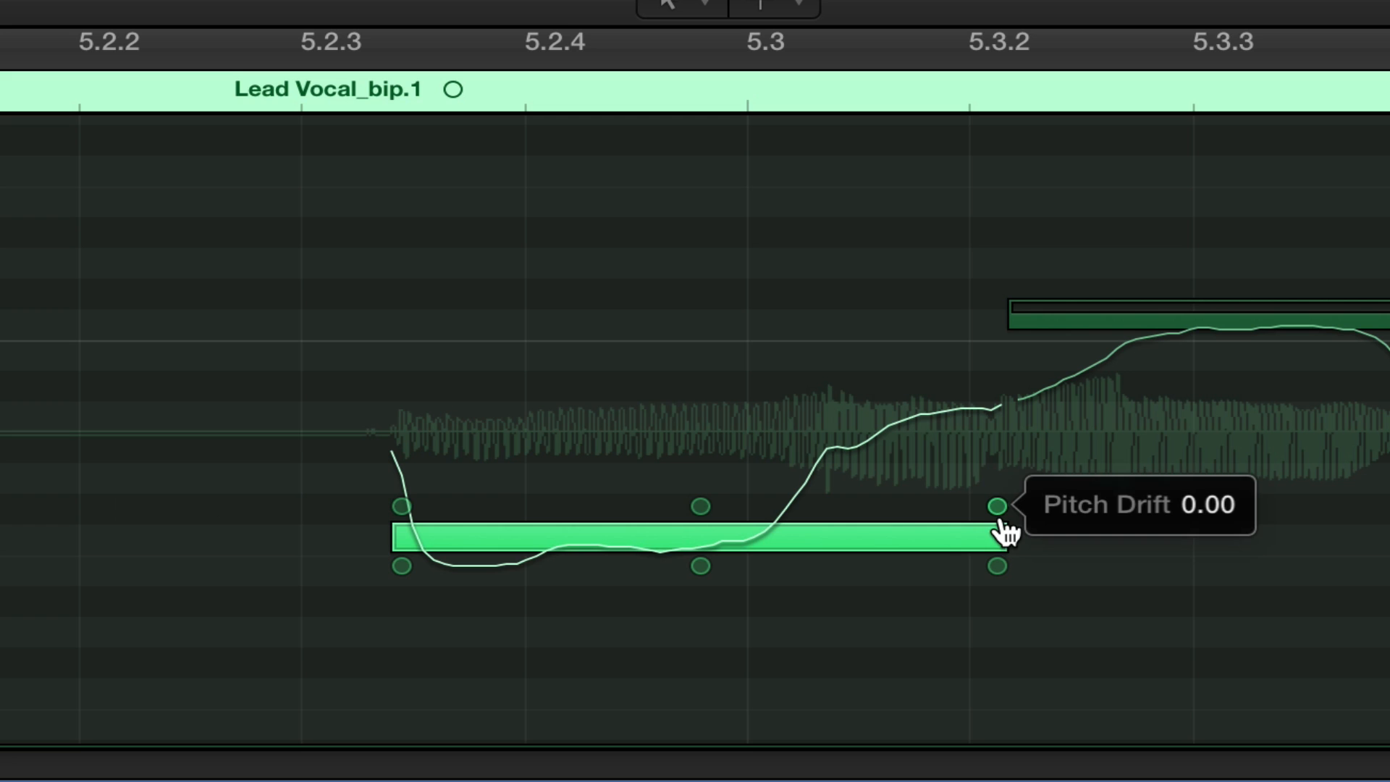
{"action": "left_click_drag", "start_coordinate": [1002, 529], "coordinate": [992, 480]}
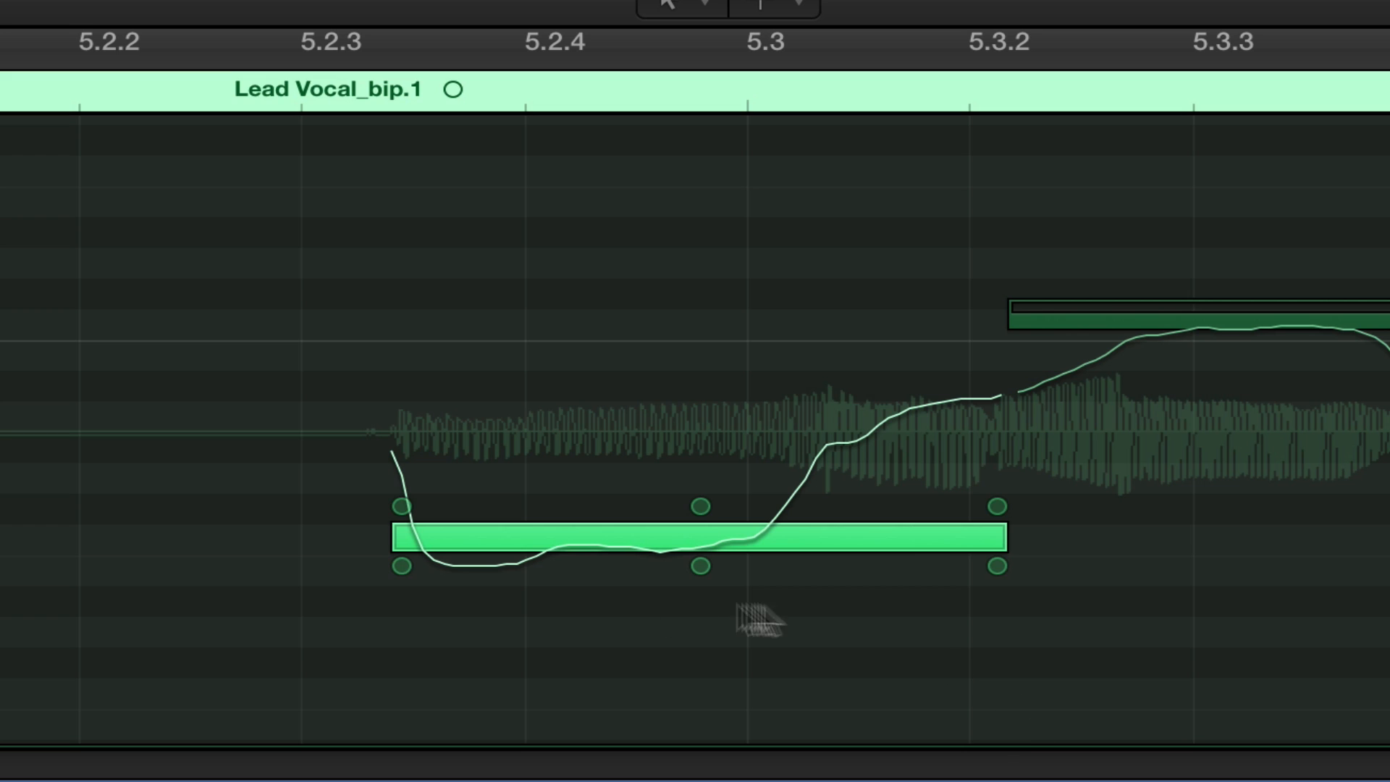
Make a slight vibrato adjustment on the first vocal note
{"action": "mouse_move", "coordinate": [402, 569]}
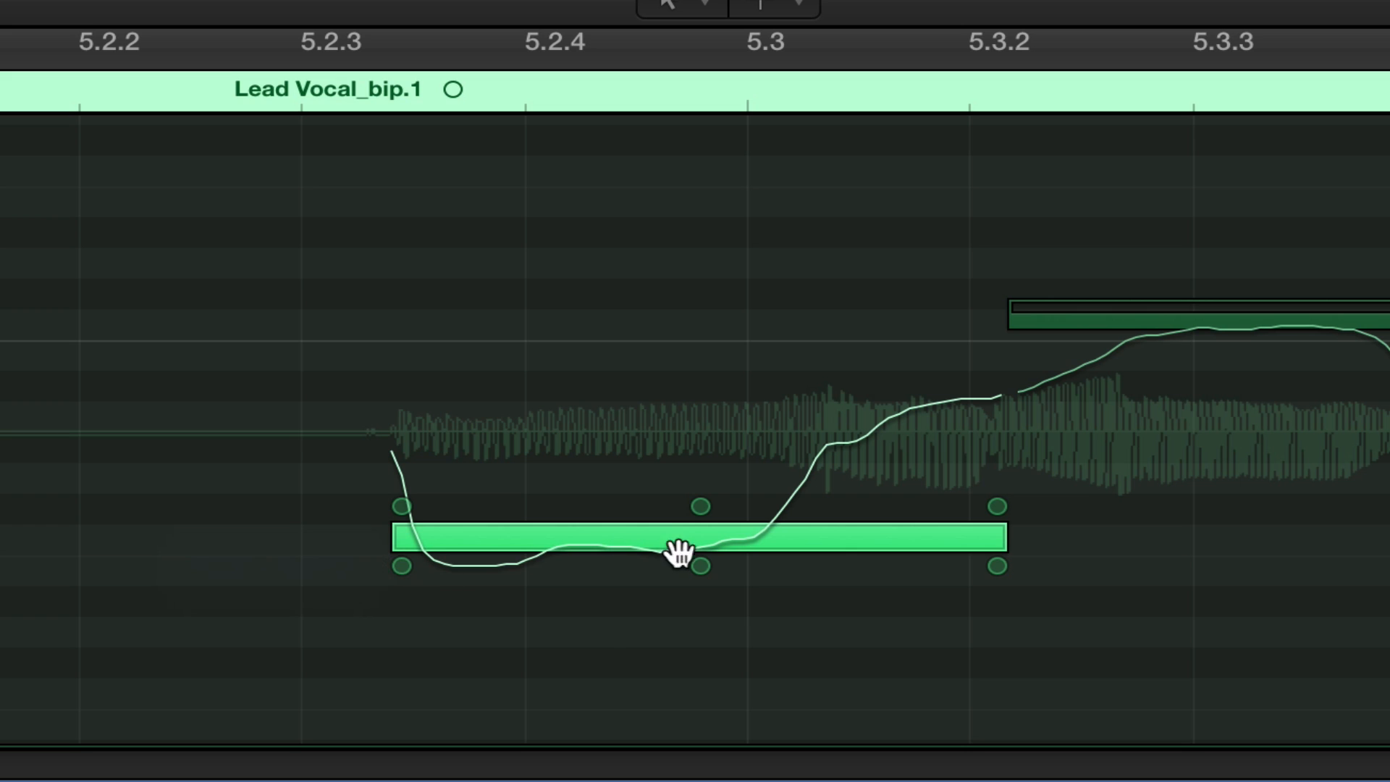
{"action": "mouse_move", "coordinate": [702, 568]}
{"action": "mouse_move", "coordinate": [701, 568]}
{"action": "left_mouse_down"}
{"action": "mouse_move", "coordinate": [704, 674]}
{"action": "mouse_move", "coordinate": [700, 573]}
{"action": "left_mouse_up"}
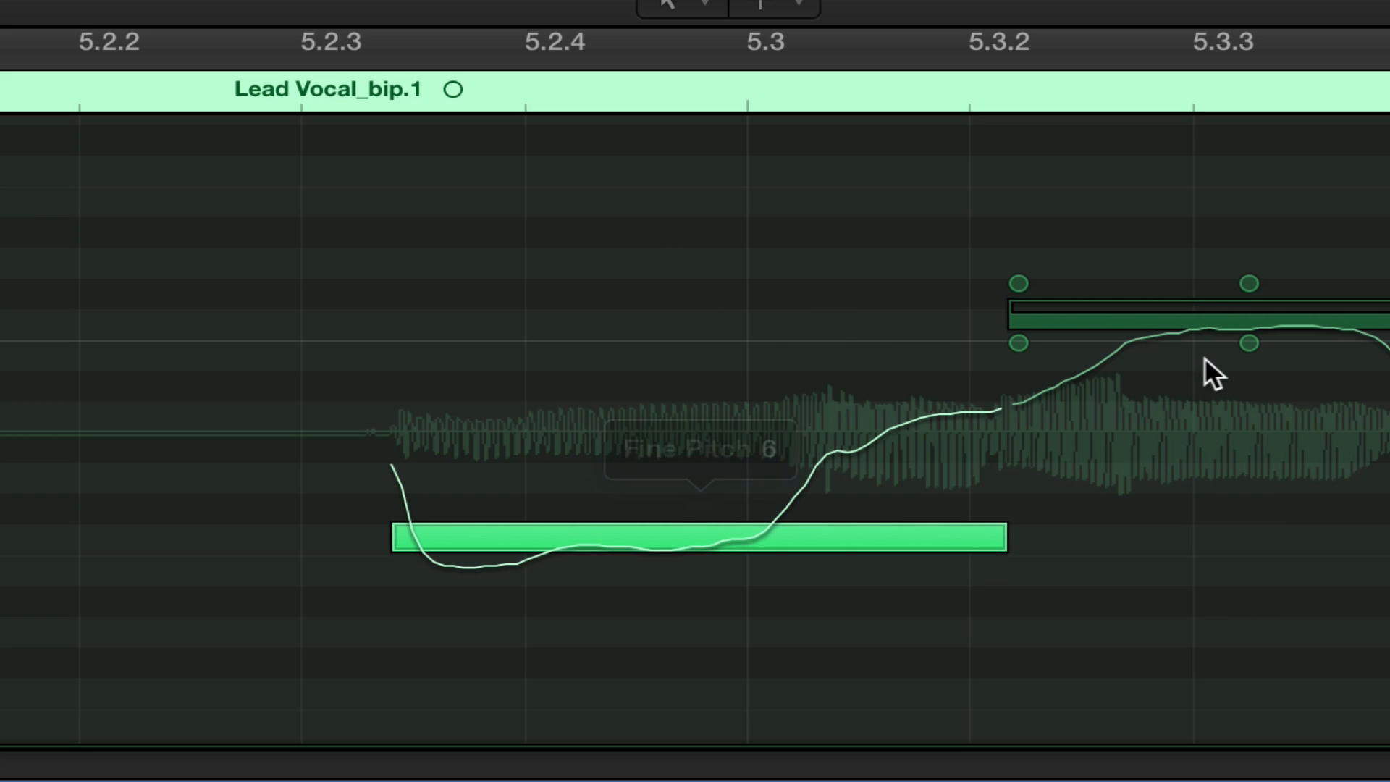
Lower the fine pitch of the second vocal note, starting near 5.3.2, and clear the note selection
{"action": "left_click", "coordinate": [1224, 313]}
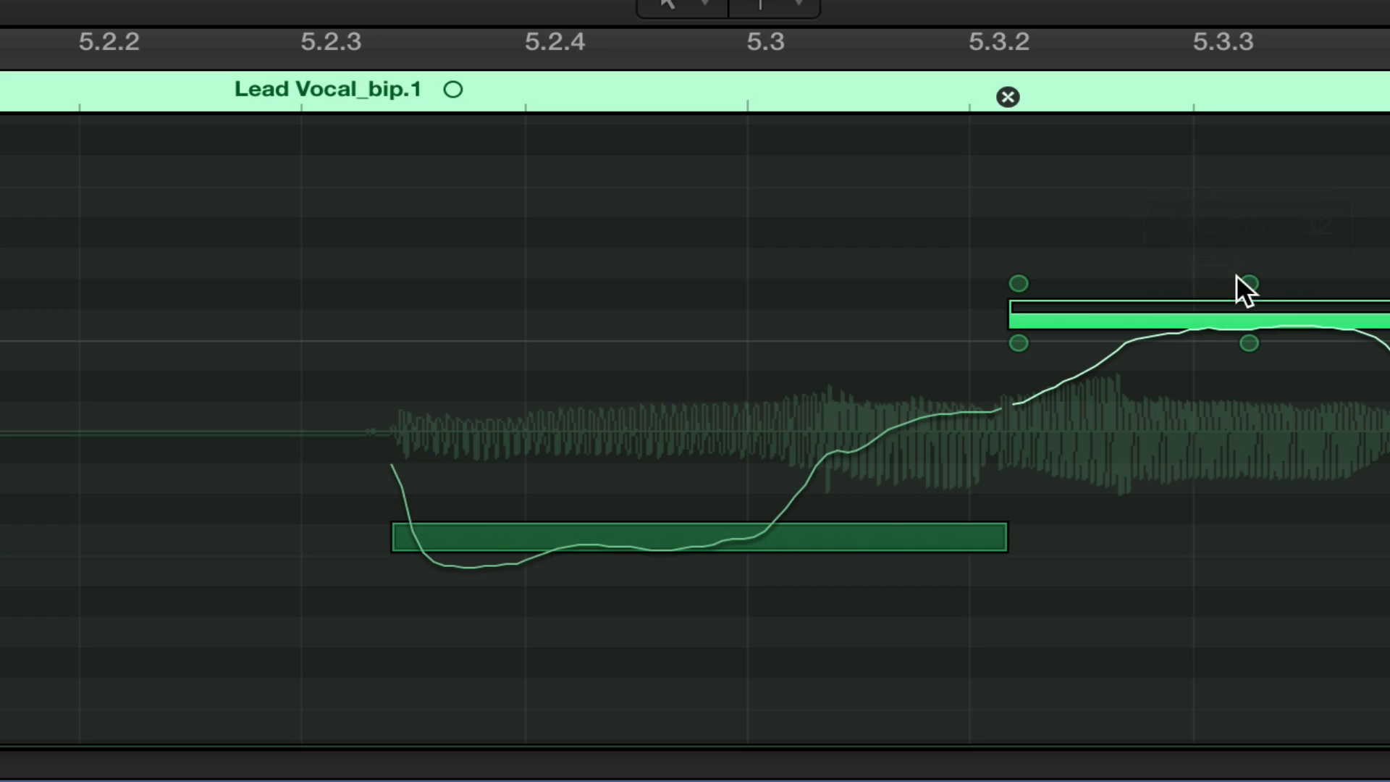
{"action": "left_click_drag", "start_coordinate": [1245, 279], "coordinate": [1229, 554]}
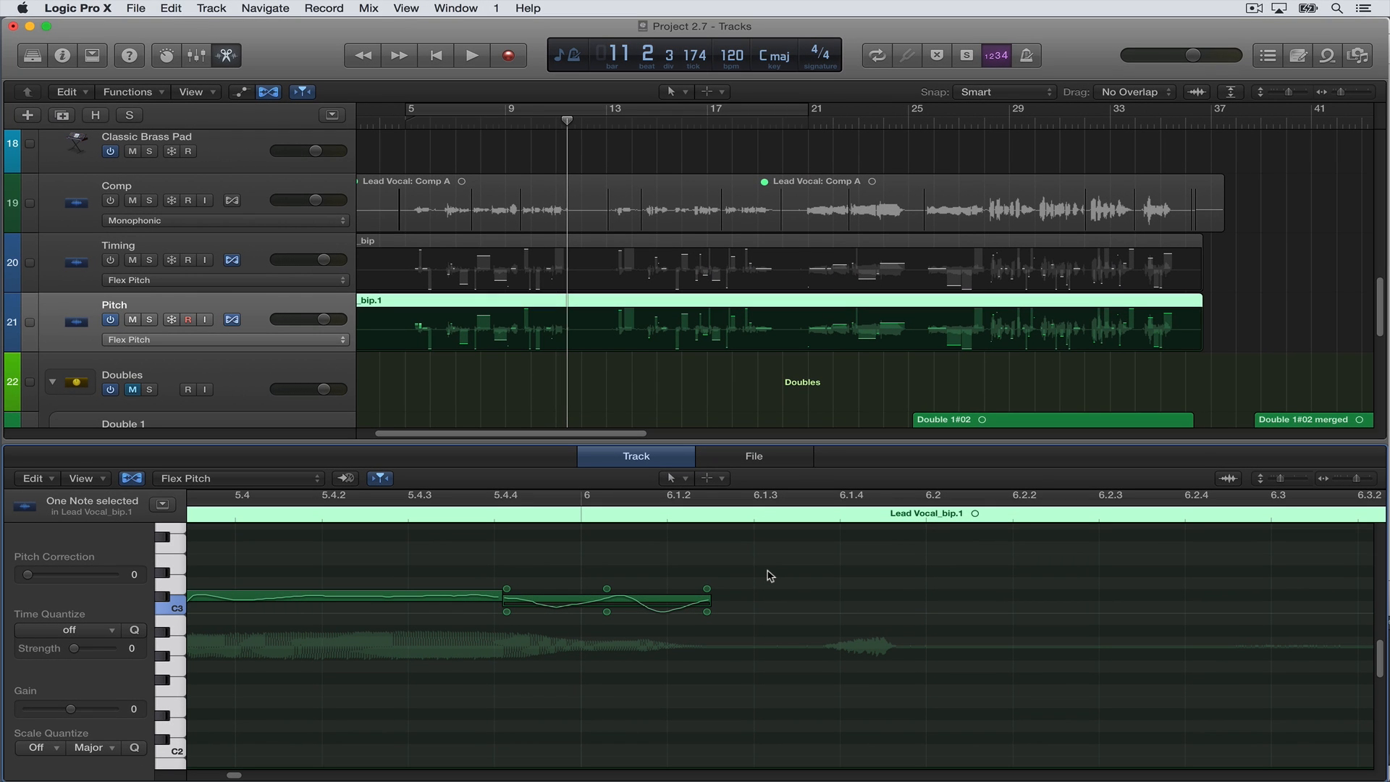
{"action": "left_click", "coordinate": [797, 569]}
Place the playhead at bar 25 beat 3, in the gap before the sustained phrase leading into bar 26
{"action": "key", "text": "super+Left"}
{"action": "key", "text": "super+Left"}
{"action": "key", "text": "super+Left"}
{"action": "key", "text": "super+Left"}
{"action": "key", "text": "super+Left"}
{"action": "key", "text": "super+Left"}
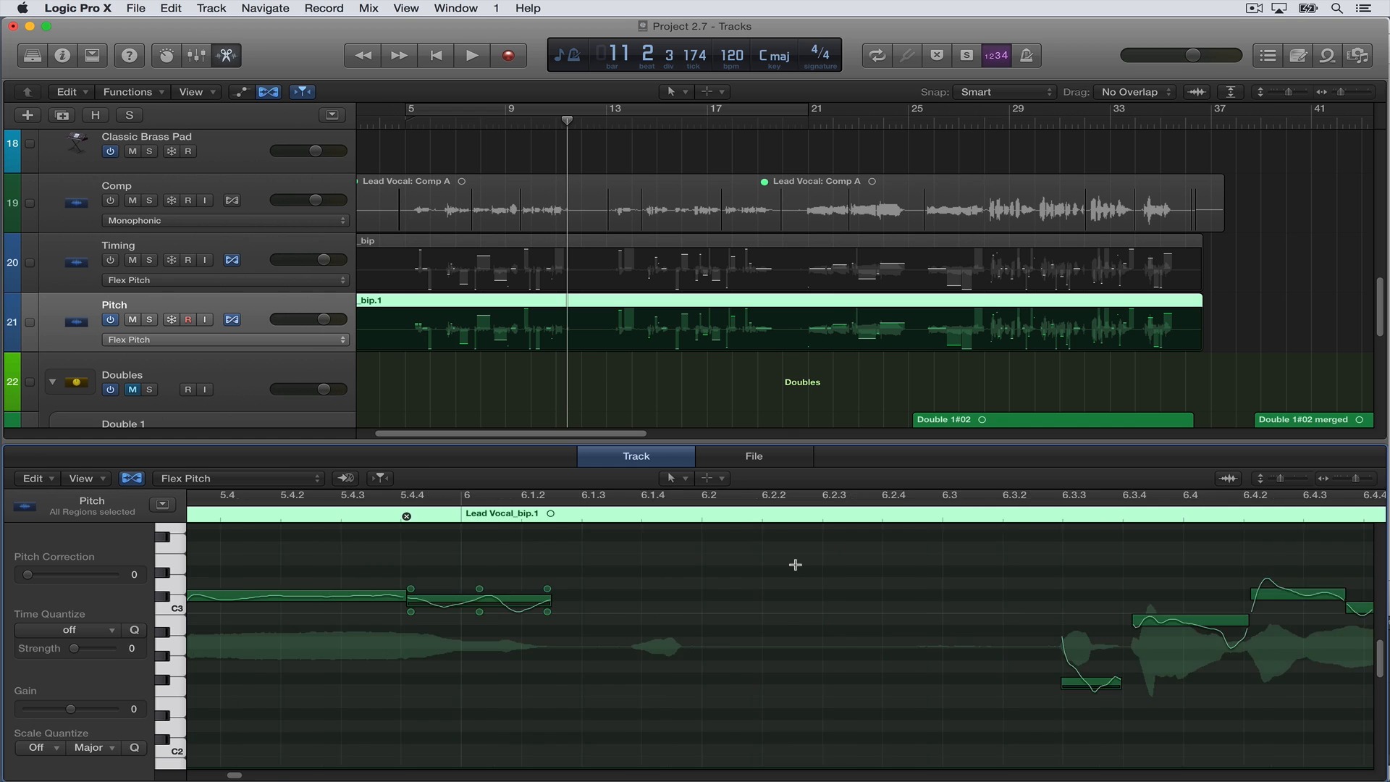
{"action": "key", "text": "super+Left"}
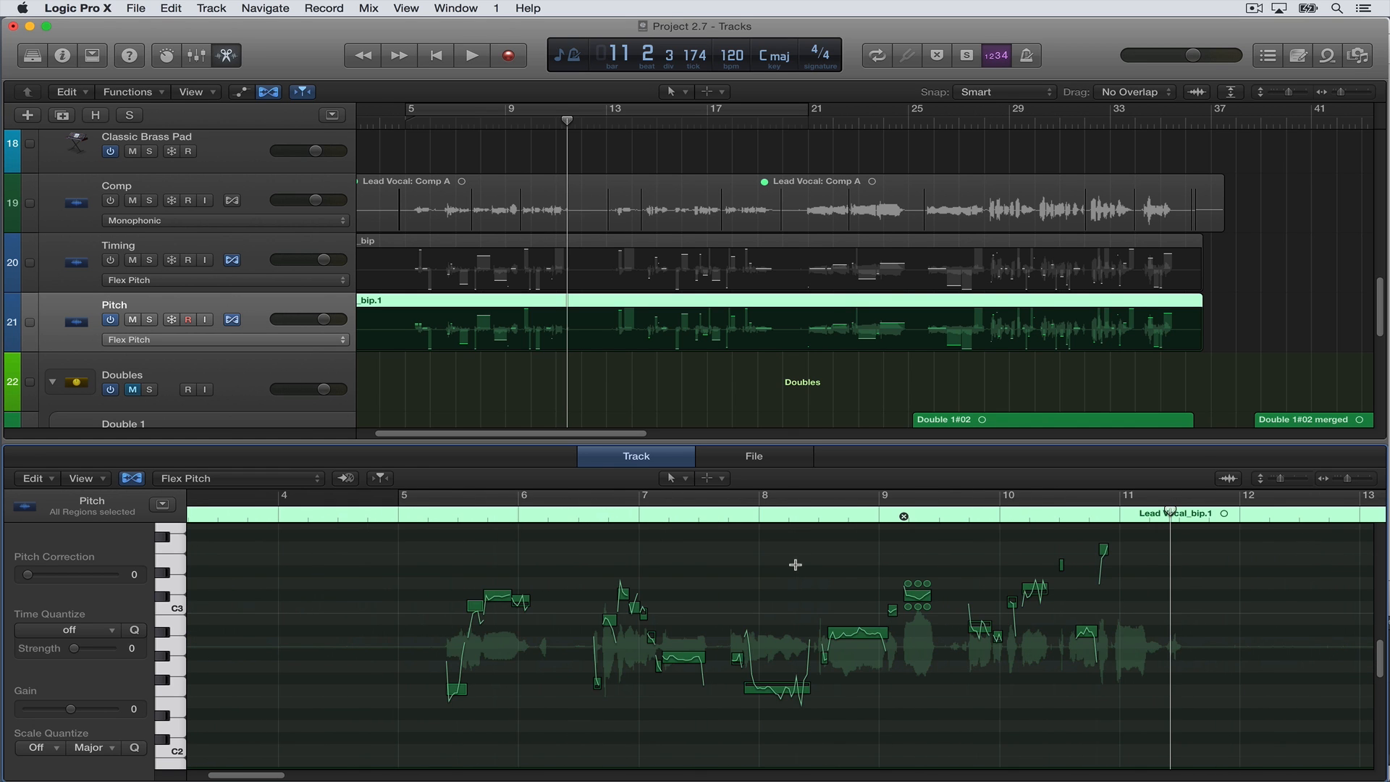
{"action": "key", "text": "super+Left"}
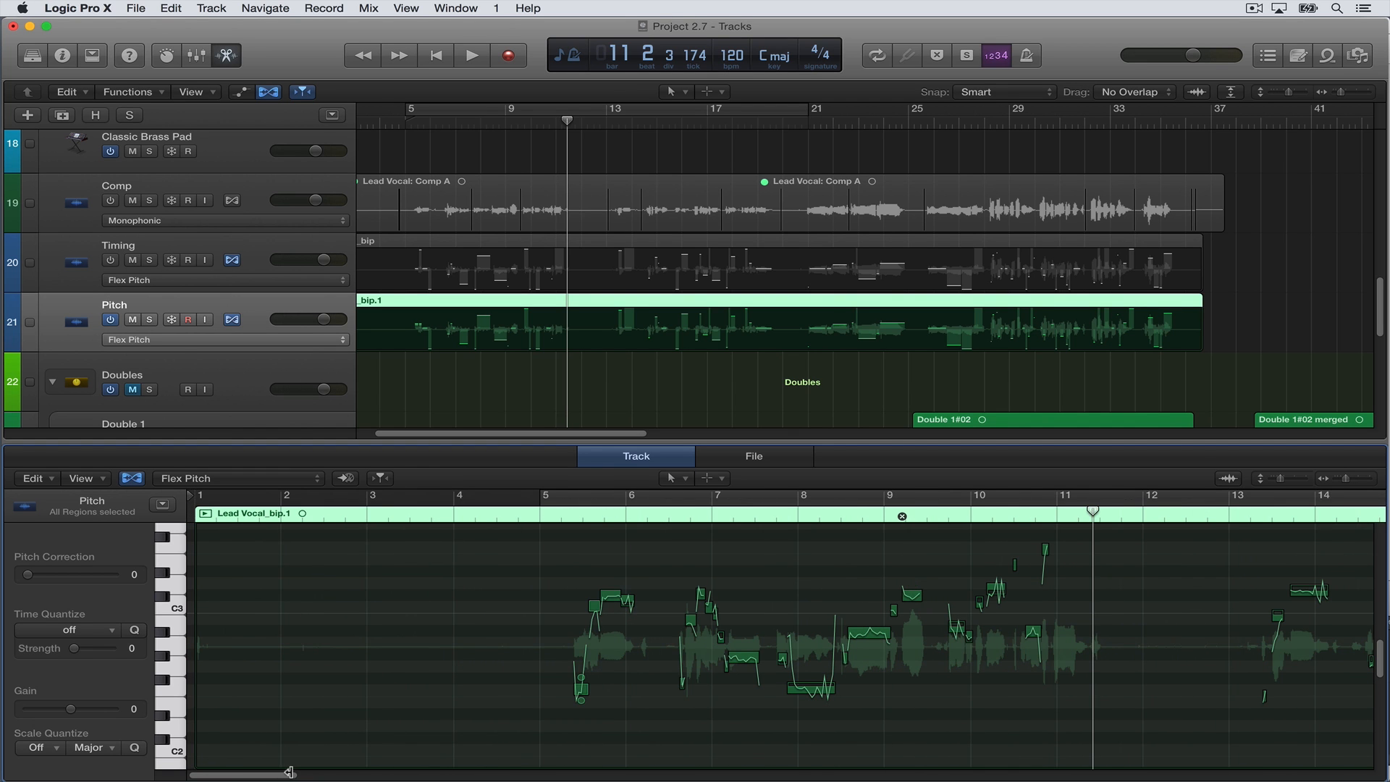
{"action": "left_click_drag", "start_coordinate": [290, 775], "coordinate": [446, 776]}
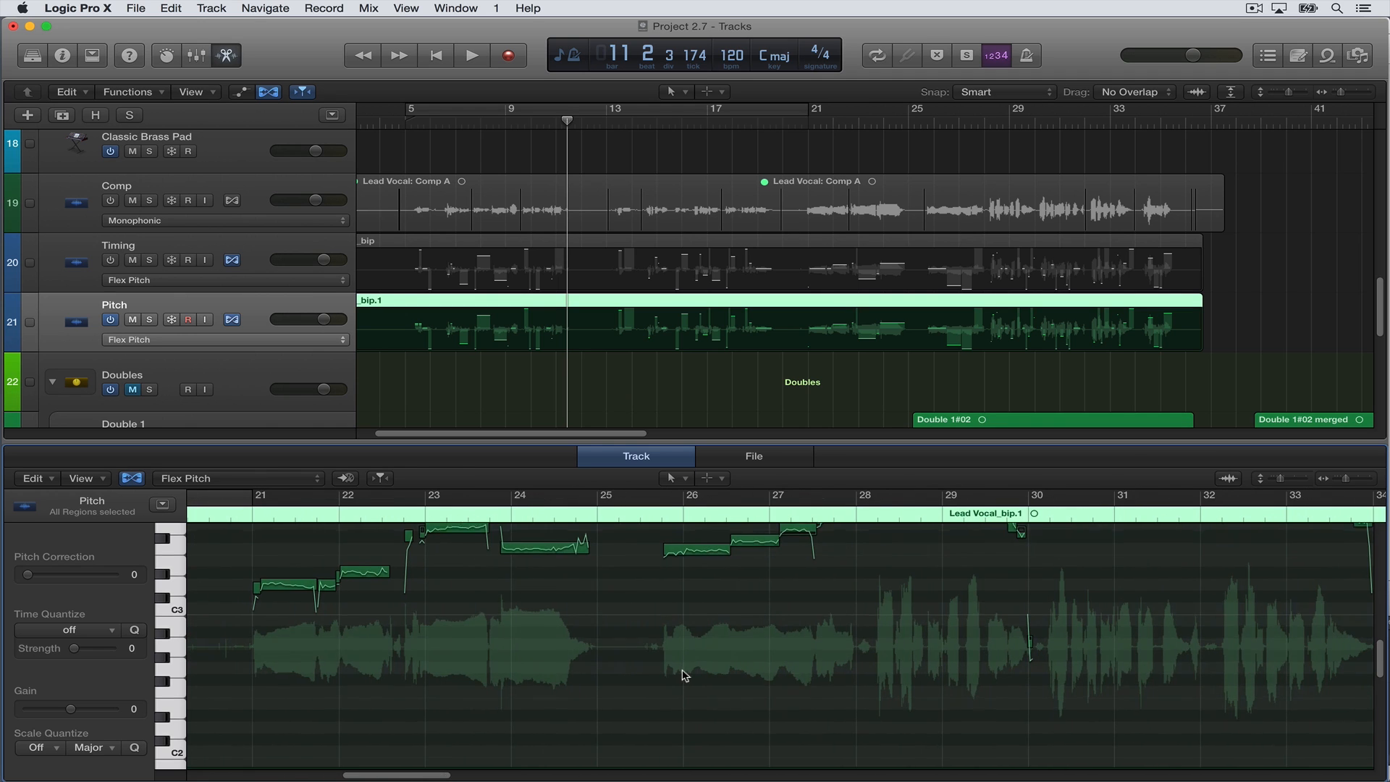
{"action": "scroll", "coordinate": [685, 675], "scroll_direction": "up", "scroll_amount": 5}
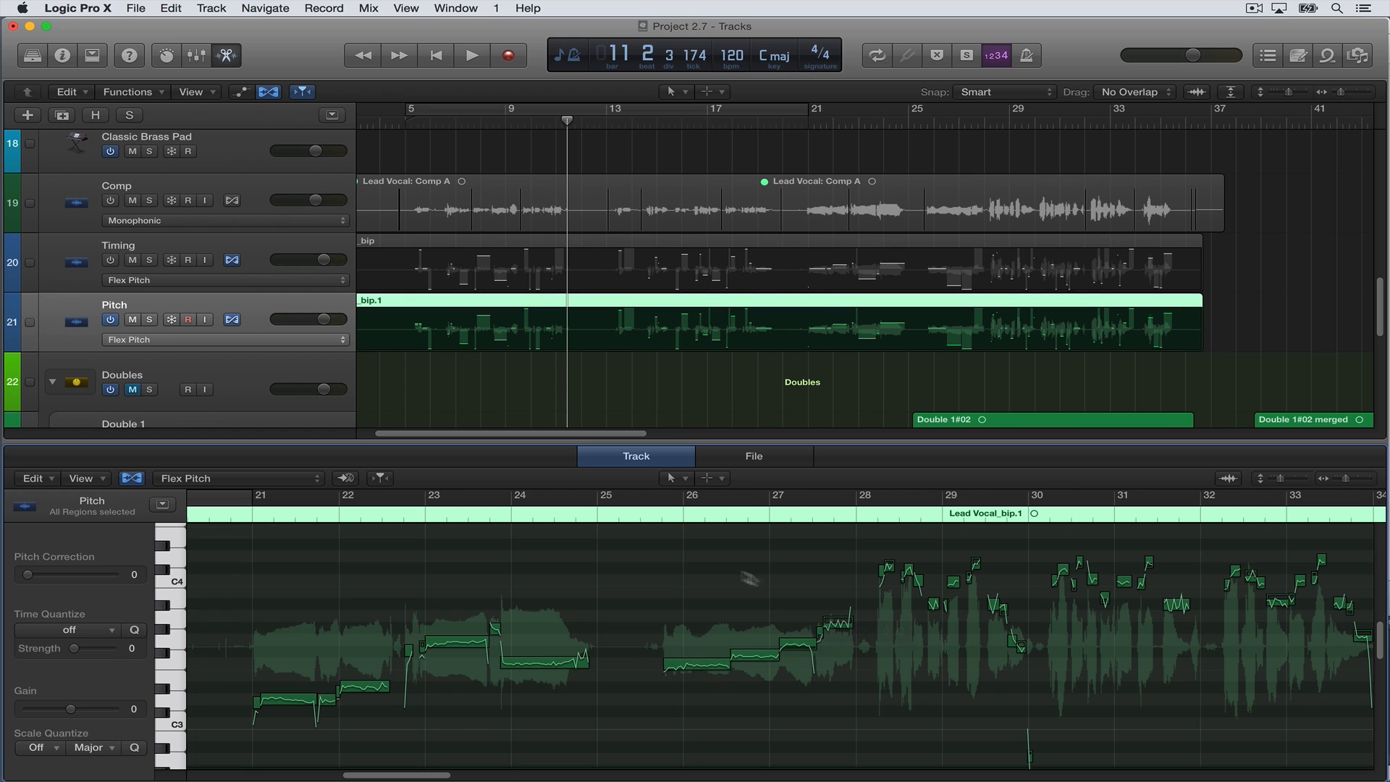
{"action": "left_click", "coordinate": [641, 513]}
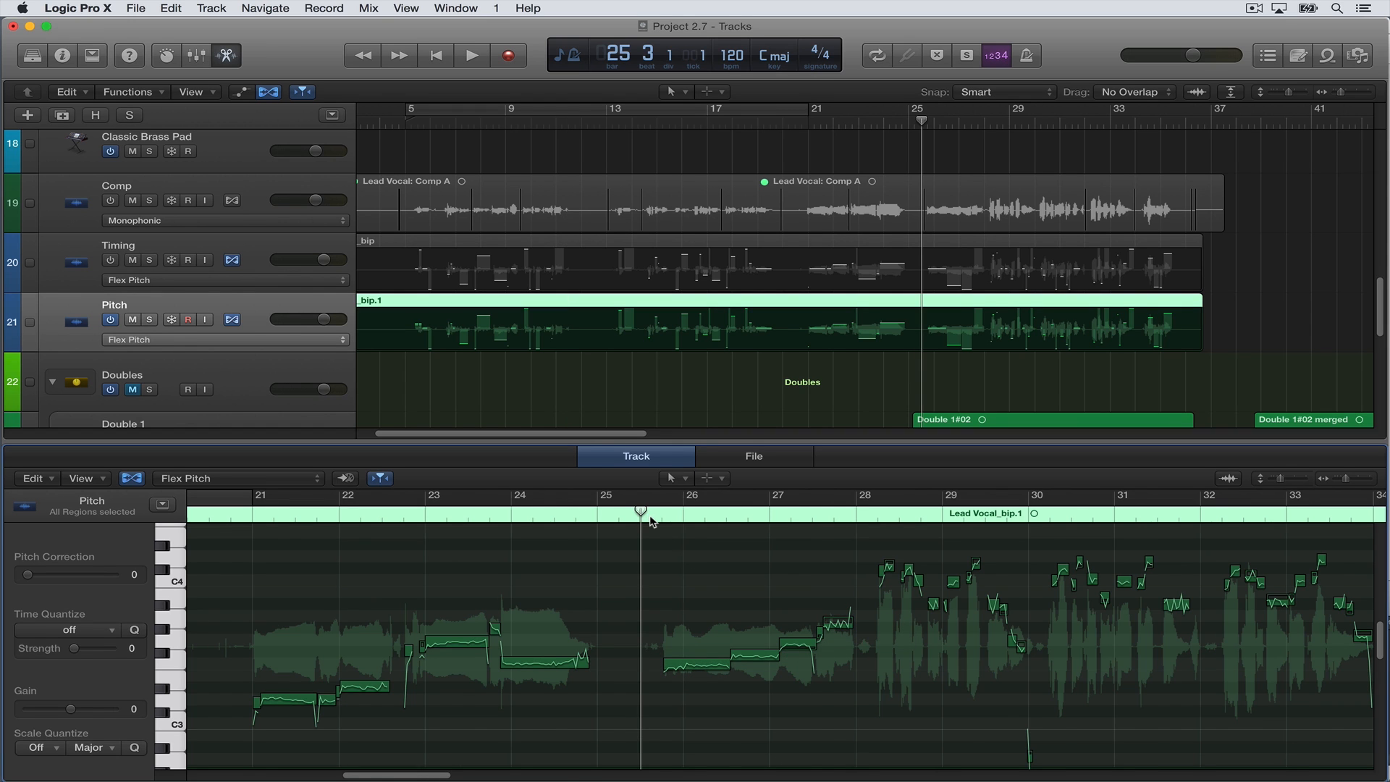
Raise the fine pitch of the second note in the sustained phrase, the one starting just after 26.3
{"action": "key", "text": "super+Right"}
{"action": "key", "text": "super+Right"}
{"action": "key", "text": "super+Right"}
{"action": "key", "text": "super+Right"}
{"action": "key", "text": "super+Right"}
{"action": "key", "text": "super+Right"}
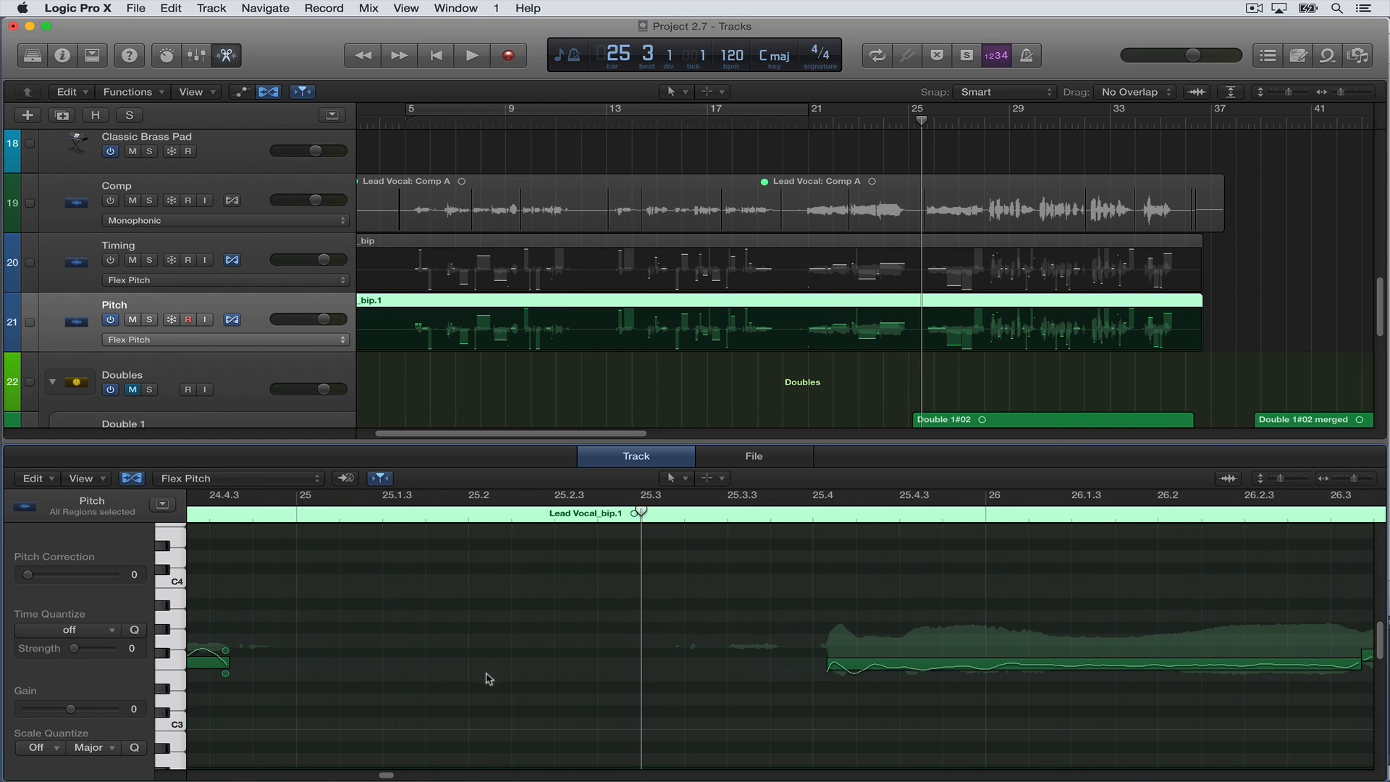
{"action": "key", "text": "super+Left"}
{"action": "key", "text": "super+Left"}
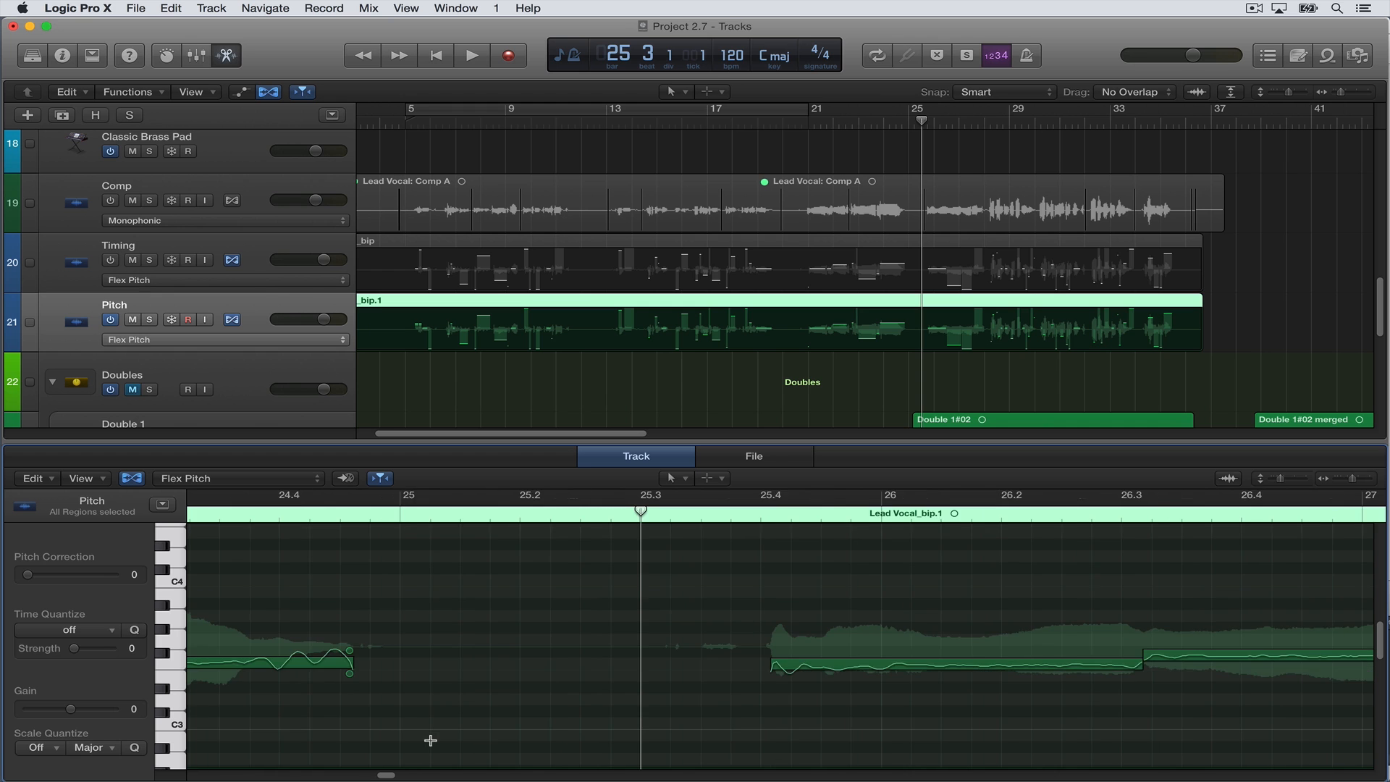
{"action": "left_click_drag", "start_coordinate": [388, 776], "coordinate": [377, 776]}
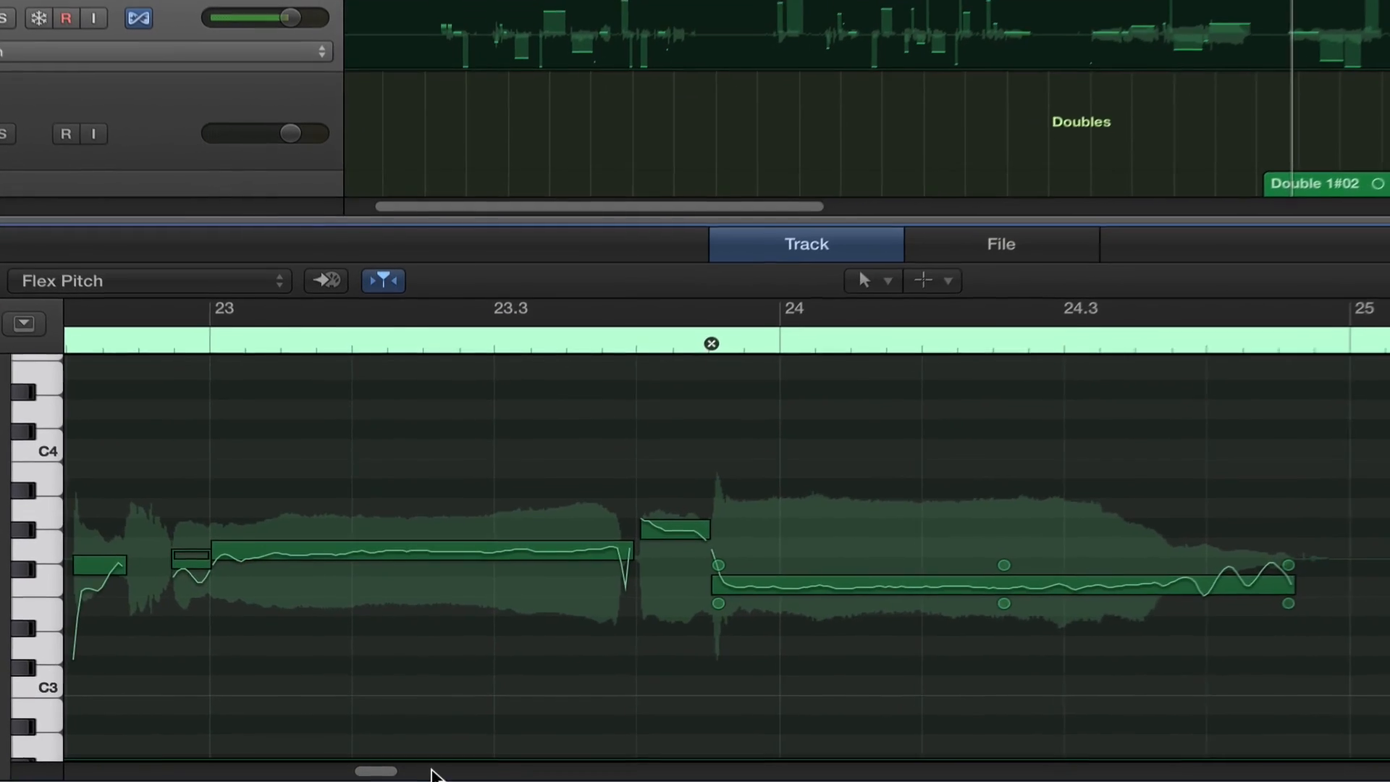
{"action": "left_click", "coordinate": [417, 773]}
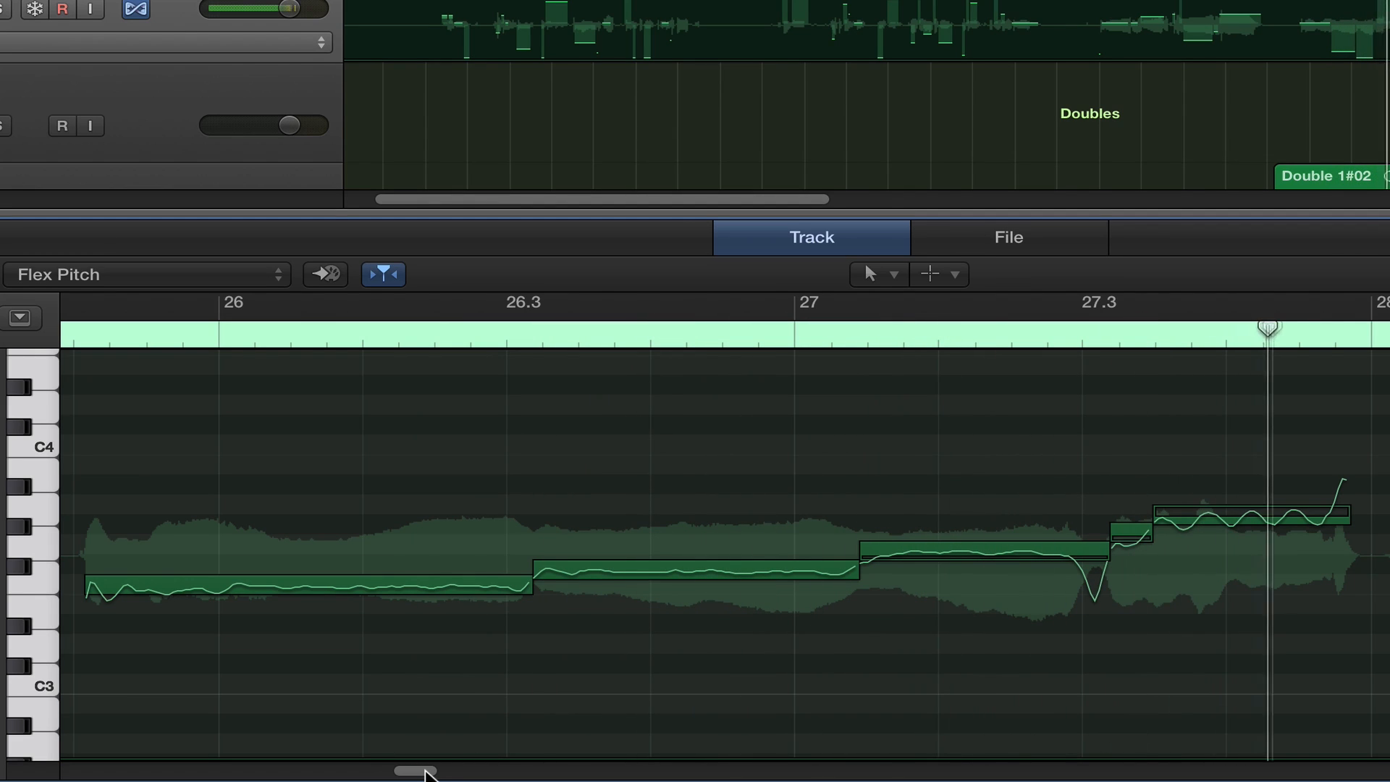
{"action": "mouse_move", "coordinate": [309, 570]}
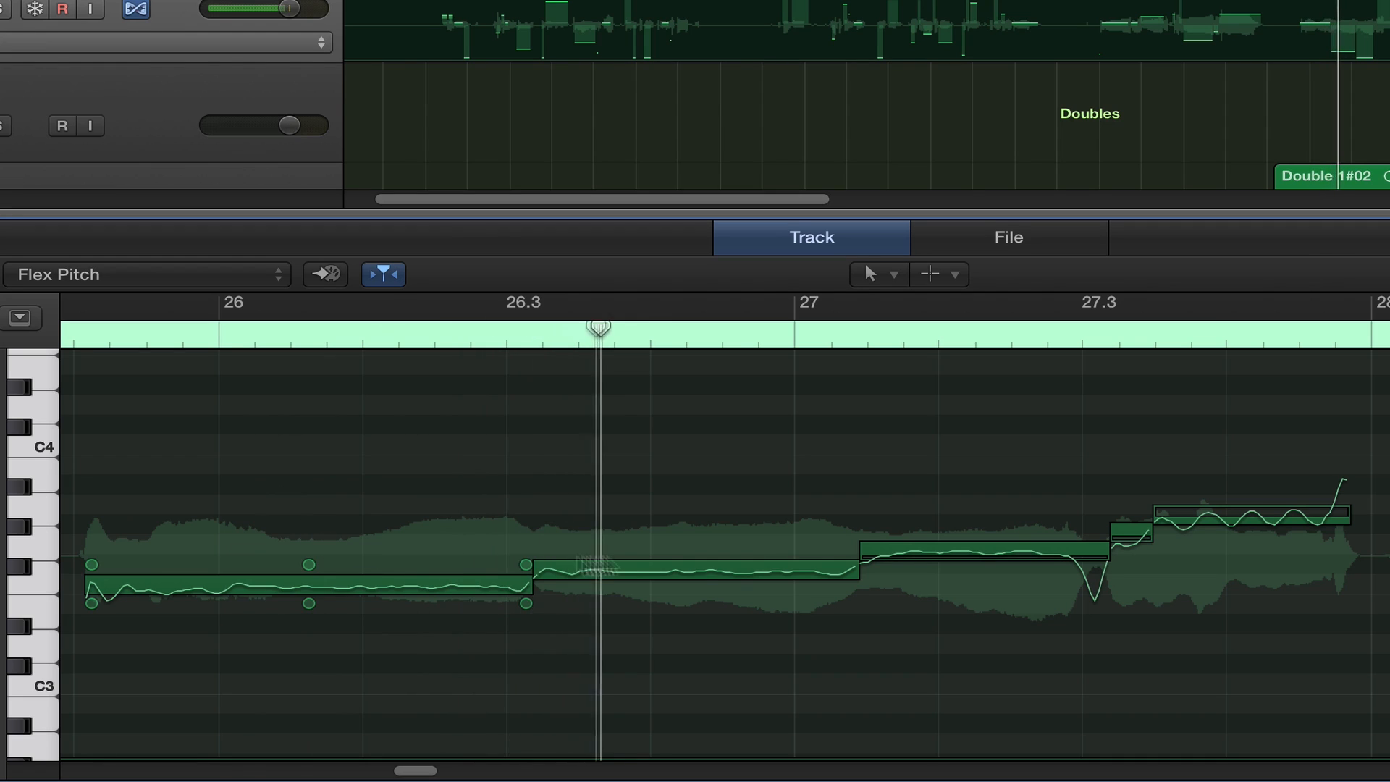
{"action": "left_click", "coordinate": [693, 553]}
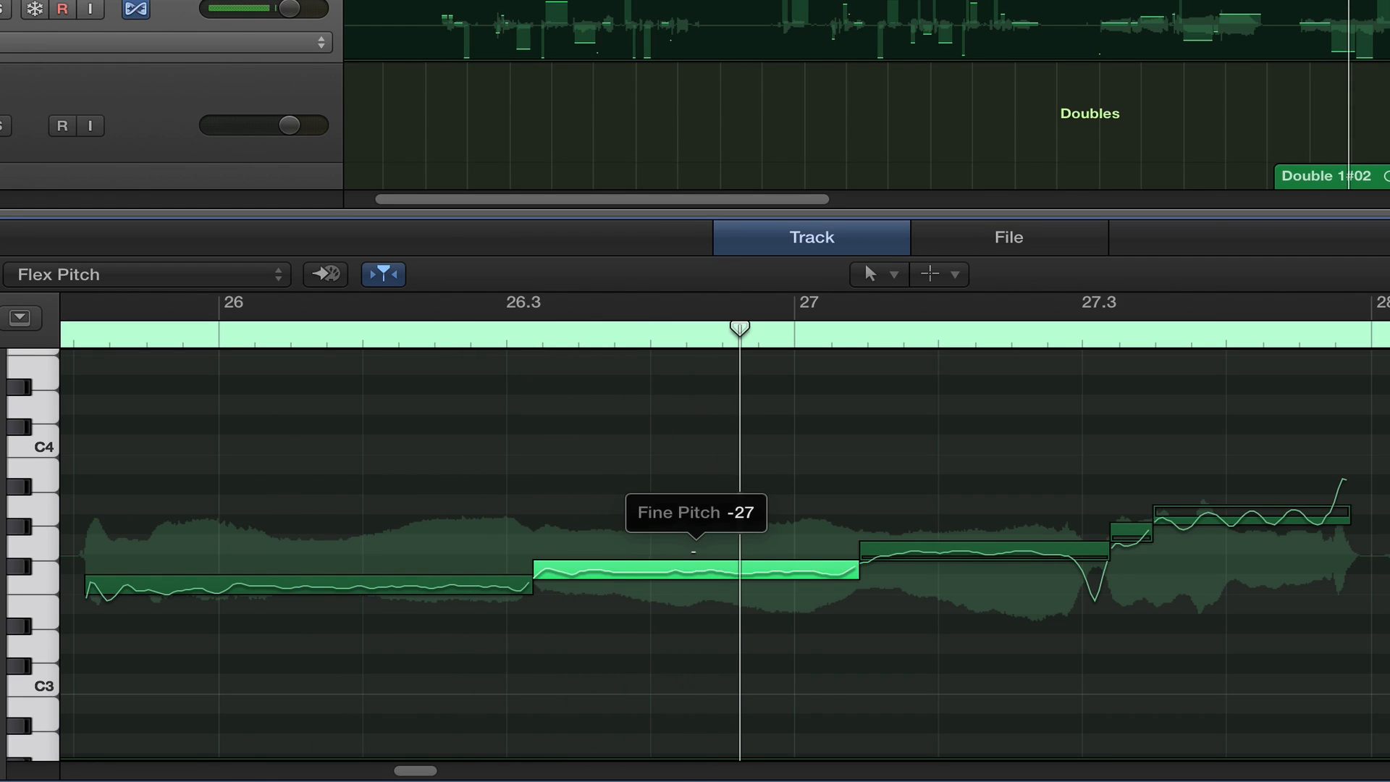
{"action": "left_click_drag", "start_coordinate": [694, 555], "coordinate": [695, 370]}
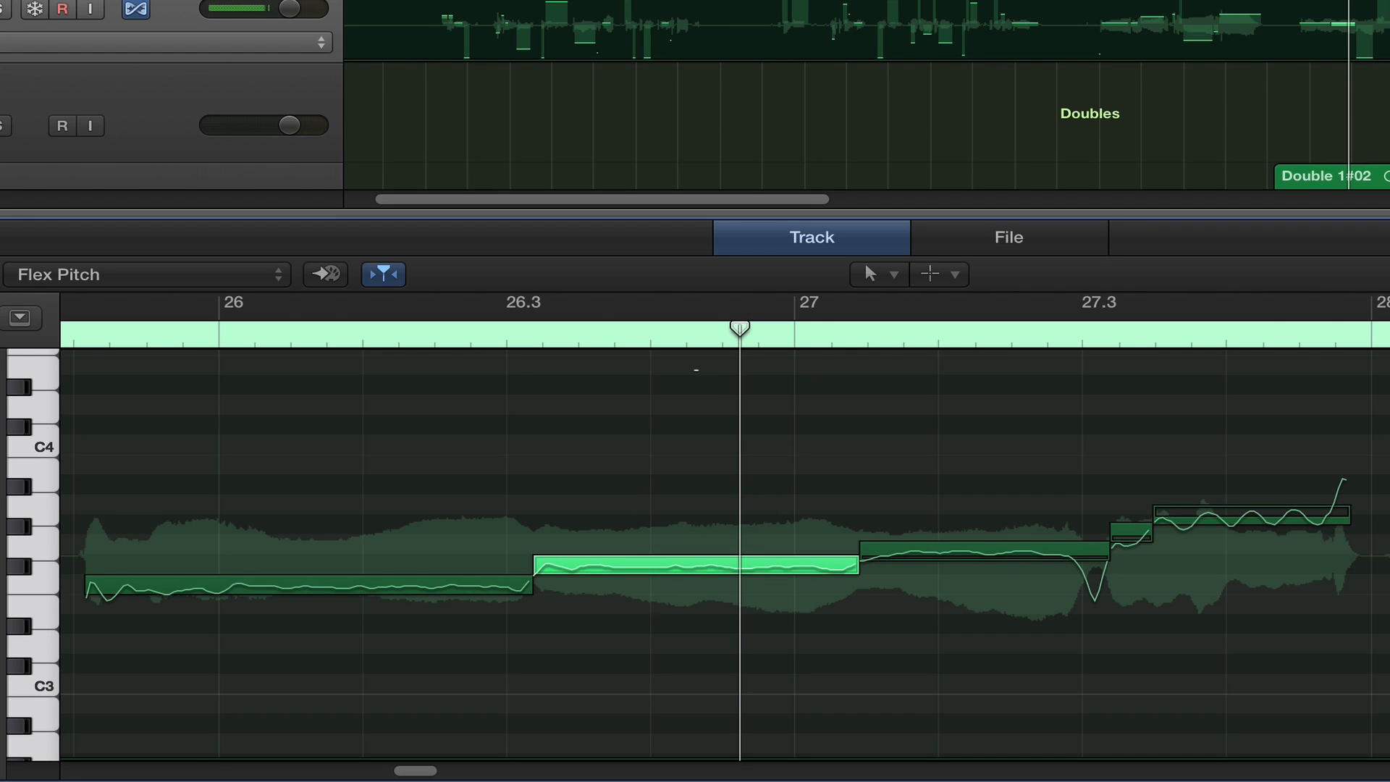
Raise the fine pitch of the long note that starts just after bar 27
{"action": "mouse_move", "coordinate": [989, 539]}
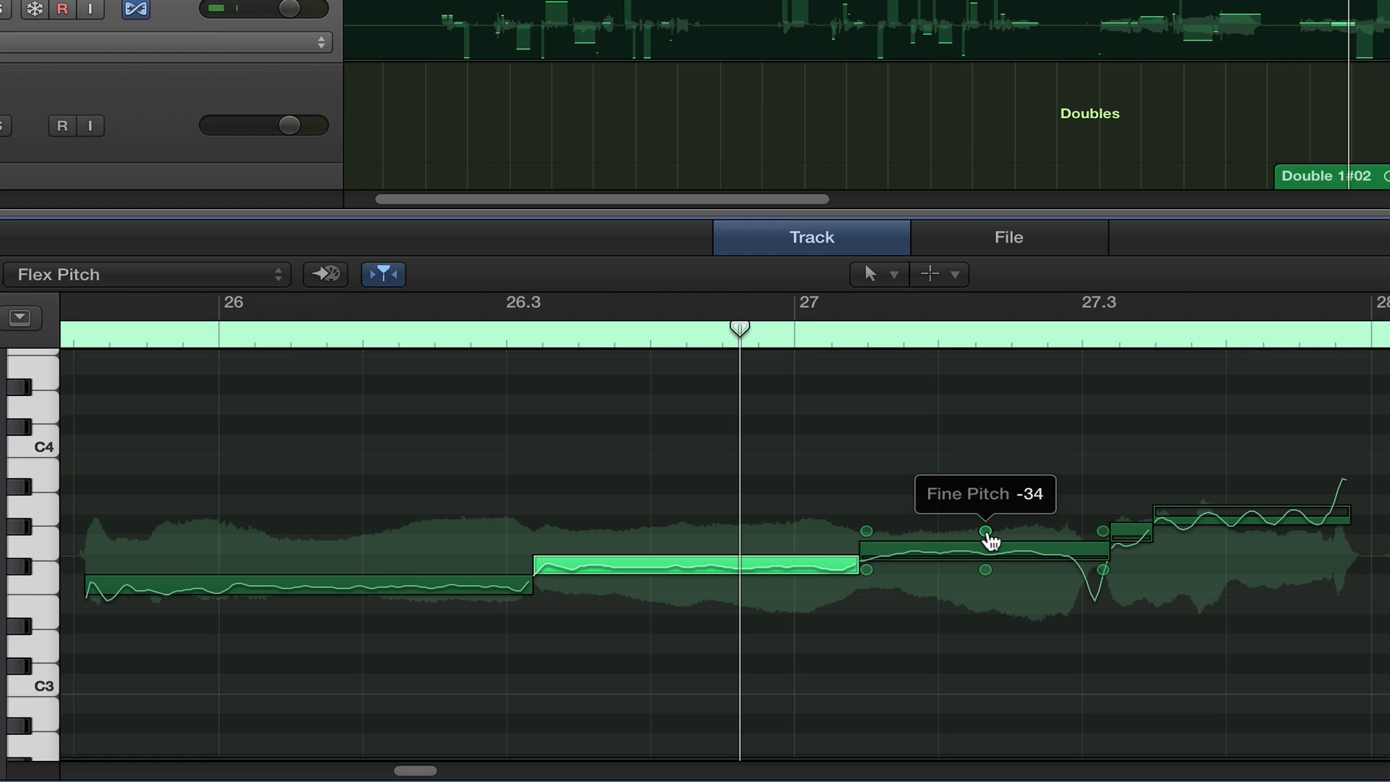
{"action": "left_click", "coordinate": [989, 540]}
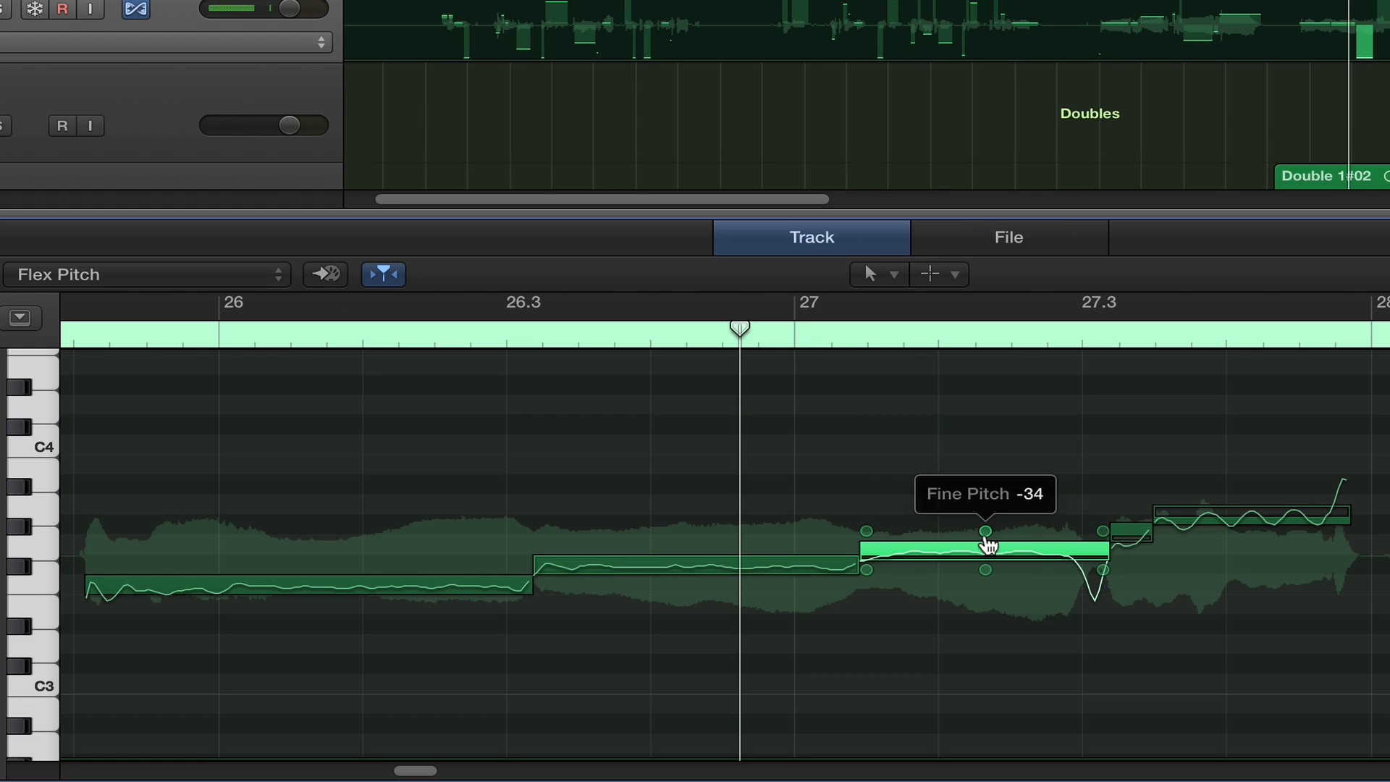
{"action": "left_click_drag", "start_coordinate": [985, 526], "coordinate": [984, 283]}
Lower the fine pitch of the phrase's last note, which ends just before bar 28
{"action": "mouse_move", "coordinate": [1253, 500]}
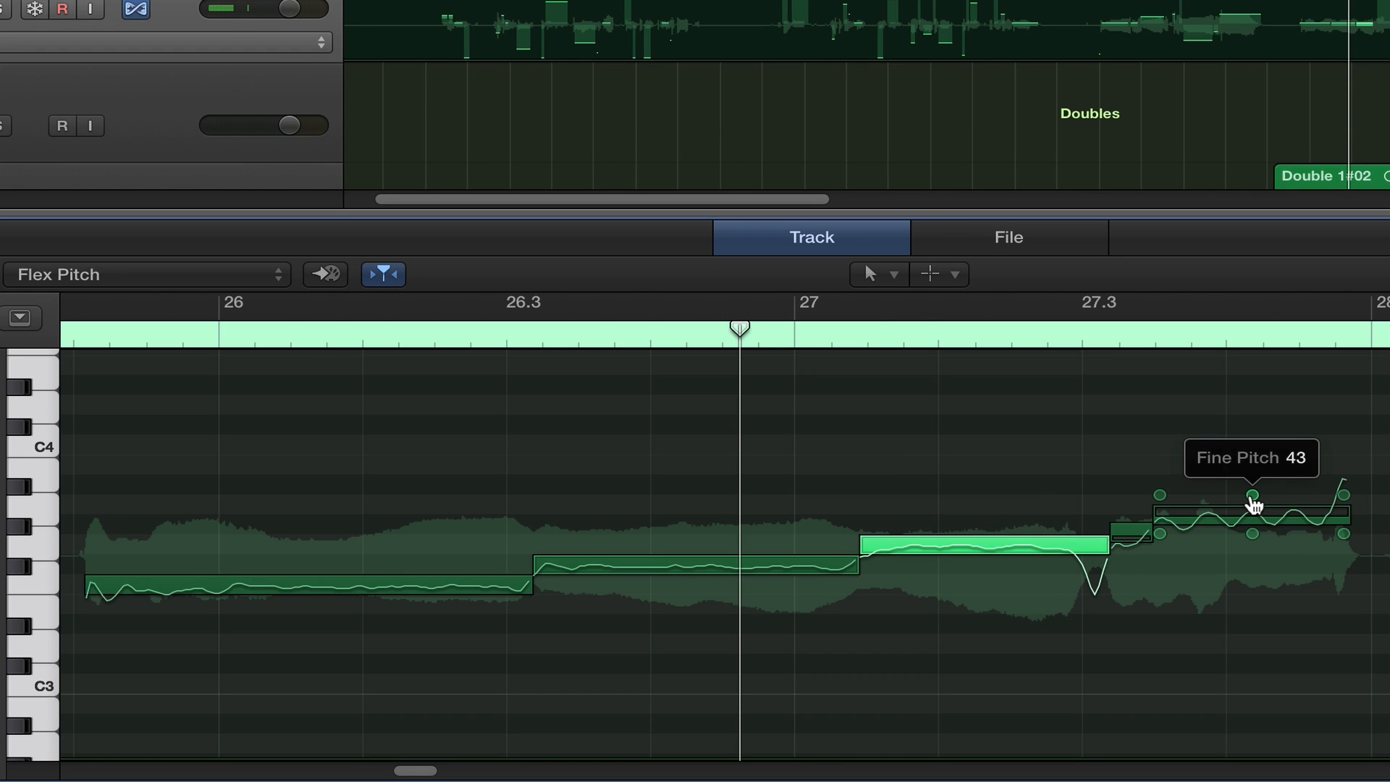
{"action": "left_click_drag", "start_coordinate": [1253, 501], "coordinate": [1254, 501]}
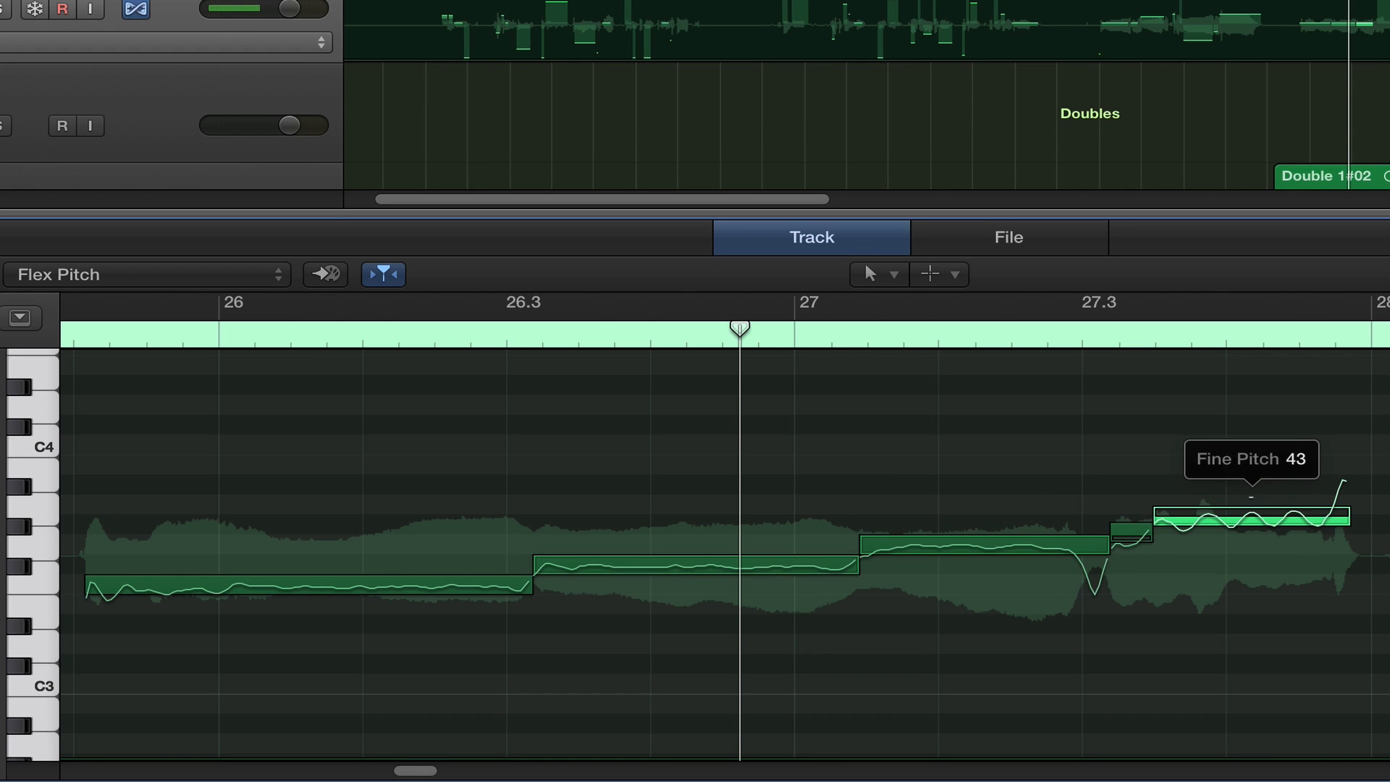
{"action": "left_click", "coordinate": [1248, 489]}
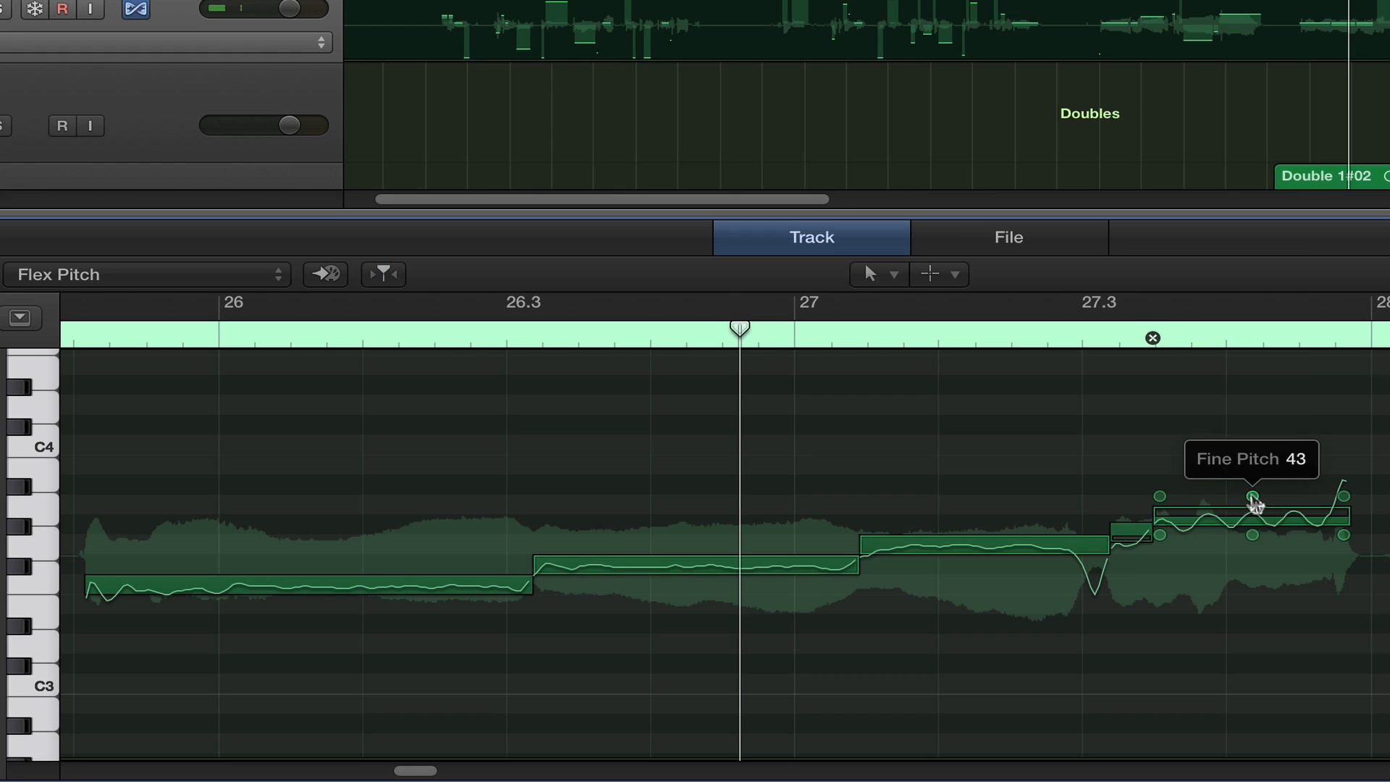
{"action": "left_click_drag", "start_coordinate": [1253, 501], "coordinate": [1239, 780]}
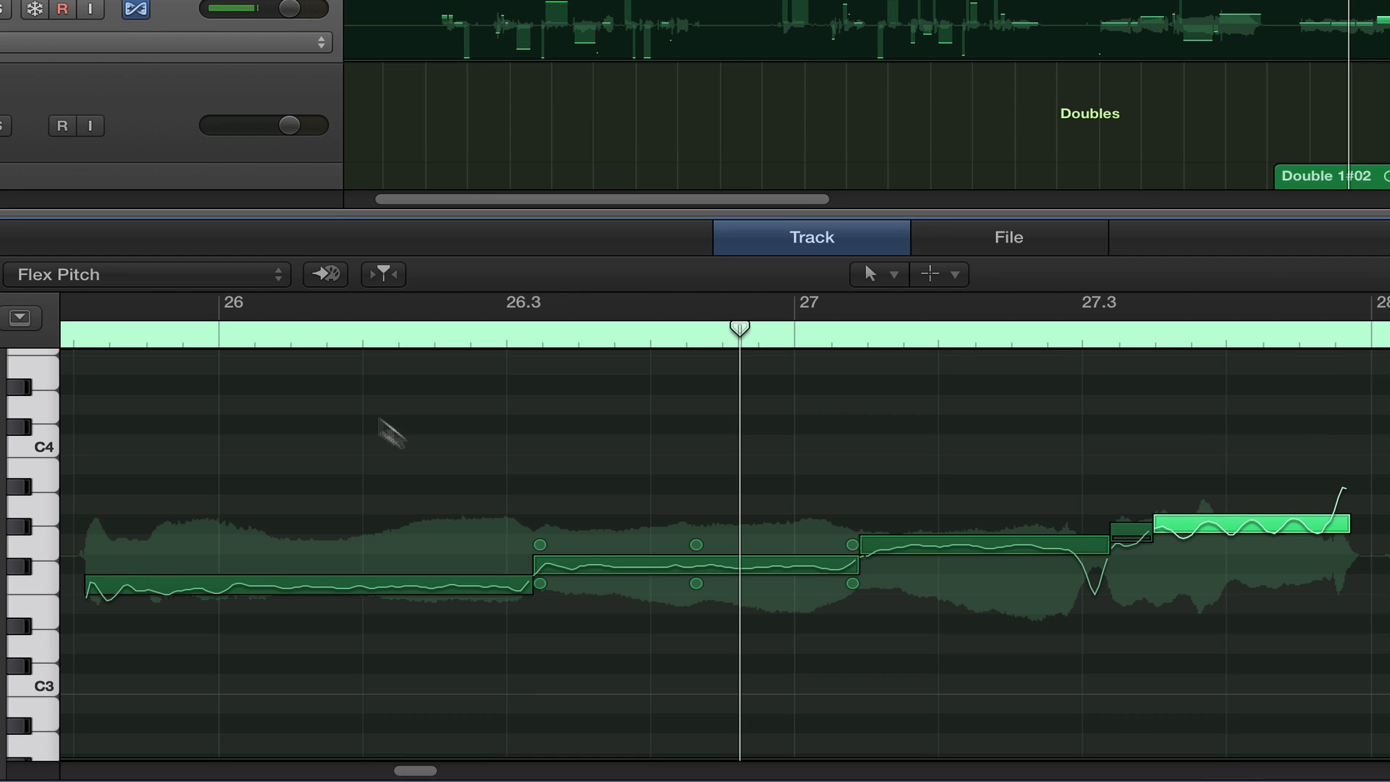
Play the sustained phrase from its start before bar 26 and transpose its last note up one semitone
{"action": "left_click", "coordinate": [84, 333]}
{"action": "key", "text": "space"}
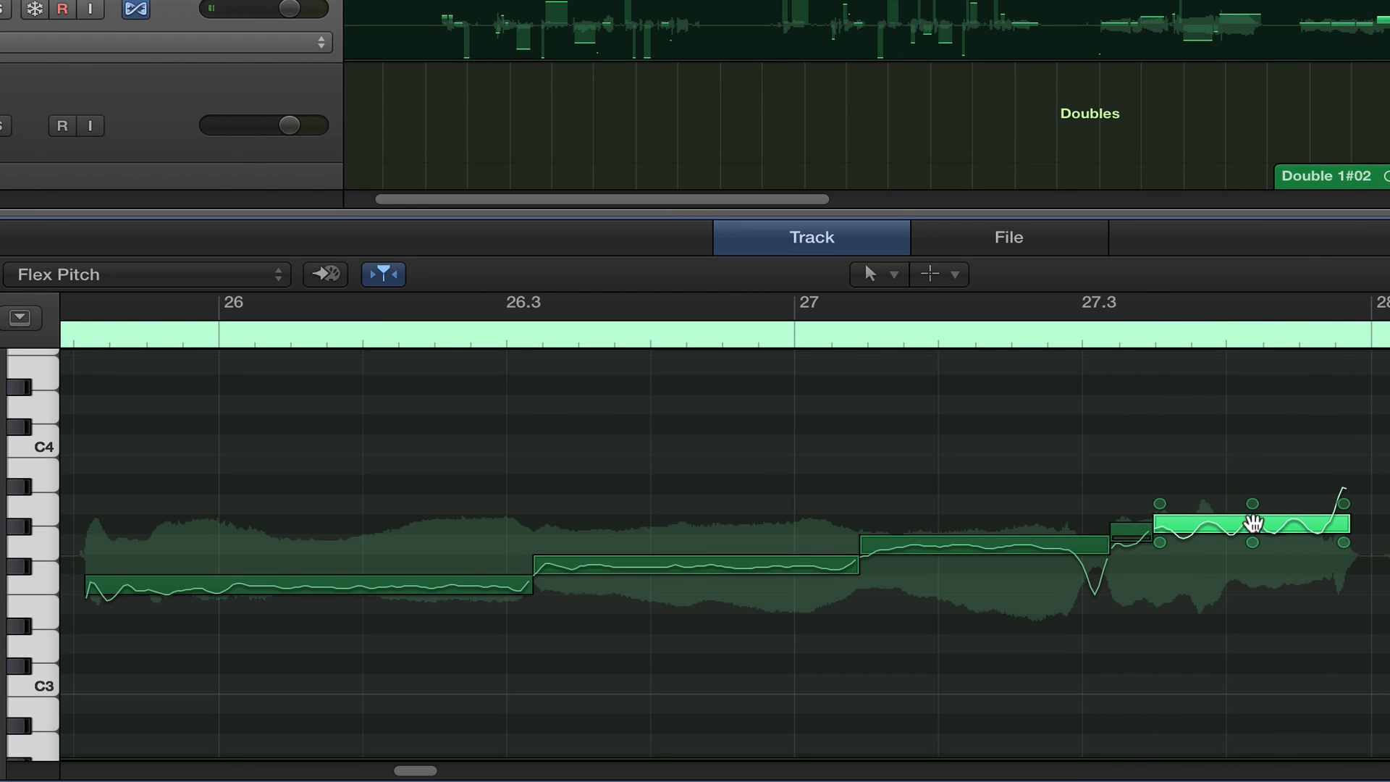
{"action": "left_click_drag", "start_coordinate": [1252, 527], "coordinate": [1252, 495]}
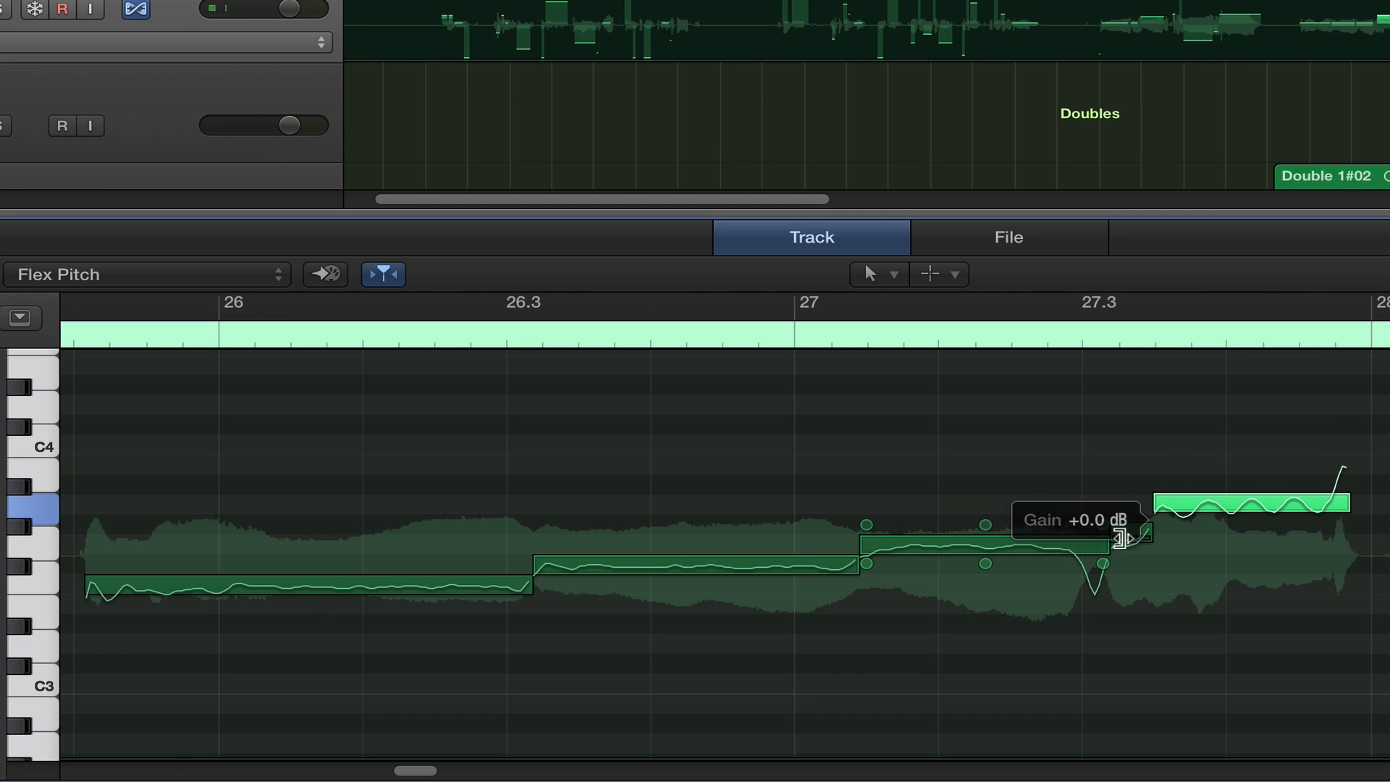
Select the long note just after bar 27, play the vocal, and return to the start of the phrase around bar 26
{"action": "mouse_move", "coordinate": [969, 552]}
{"action": "left_mouse_down"}
{"action": "mouse_move", "coordinate": [968, 456]}
{"action": "mouse_move", "coordinate": [952, 556]}
{"action": "left_mouse_up"}
{"action": "key", "text": "space"}
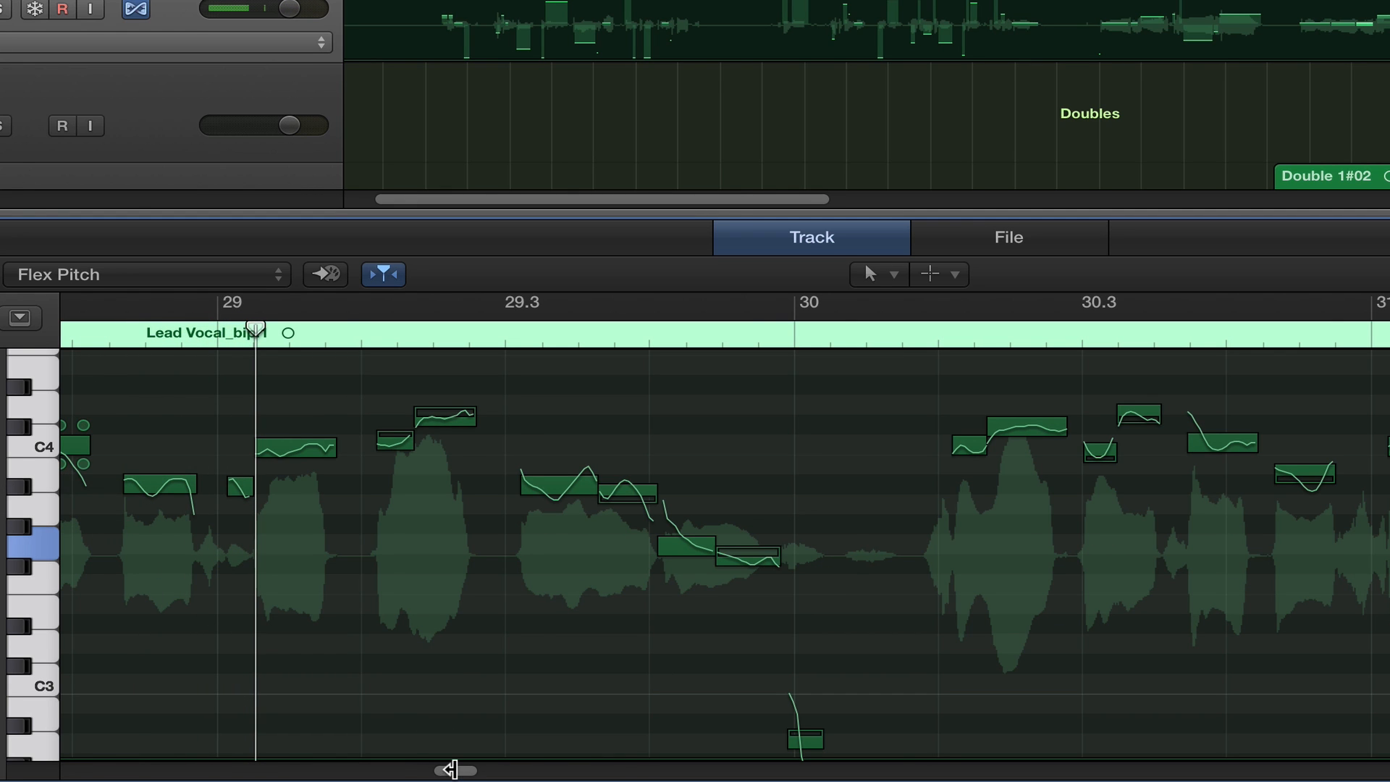
{"action": "scroll", "coordinate": [445, 770], "scroll_direction": "left", "scroll_amount": 3}
{"action": "left_click_drag", "start_coordinate": [445, 770], "coordinate": [403, 772]}
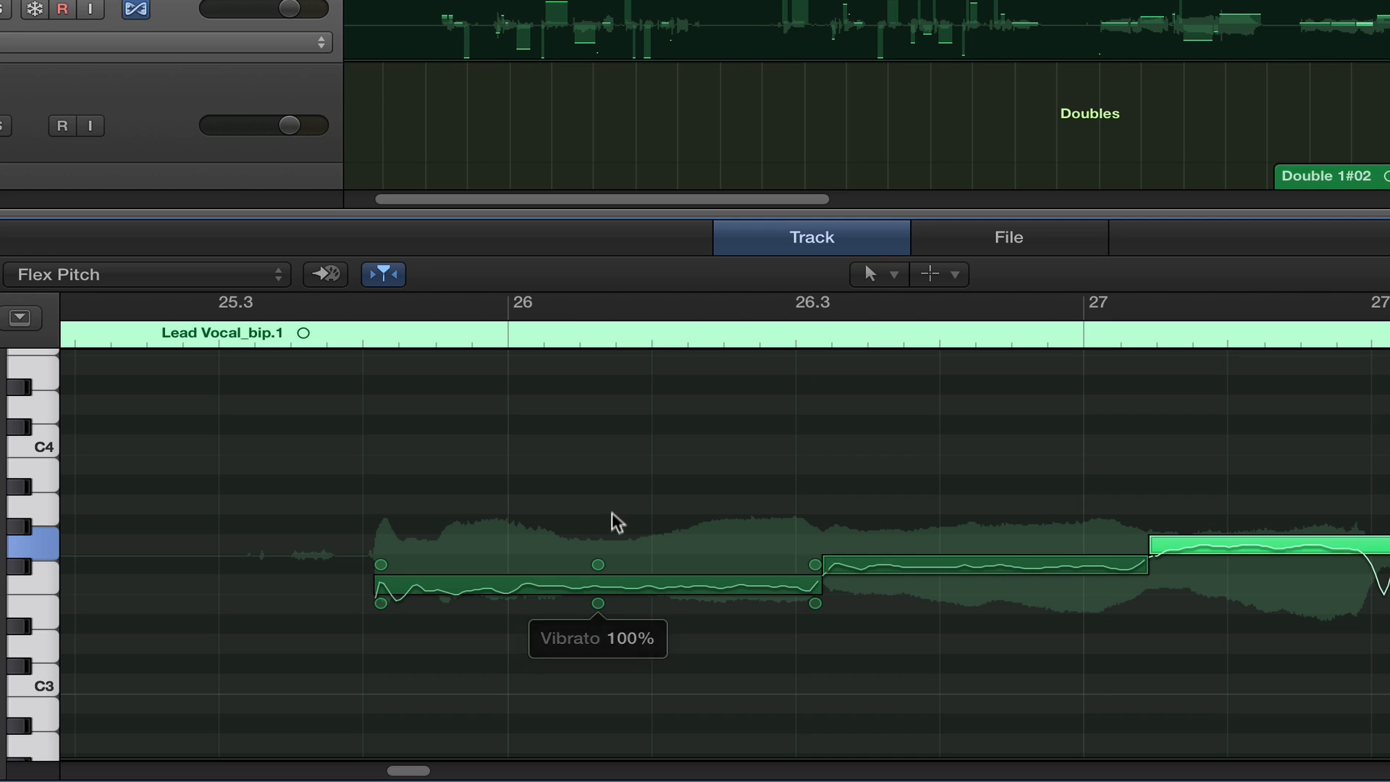